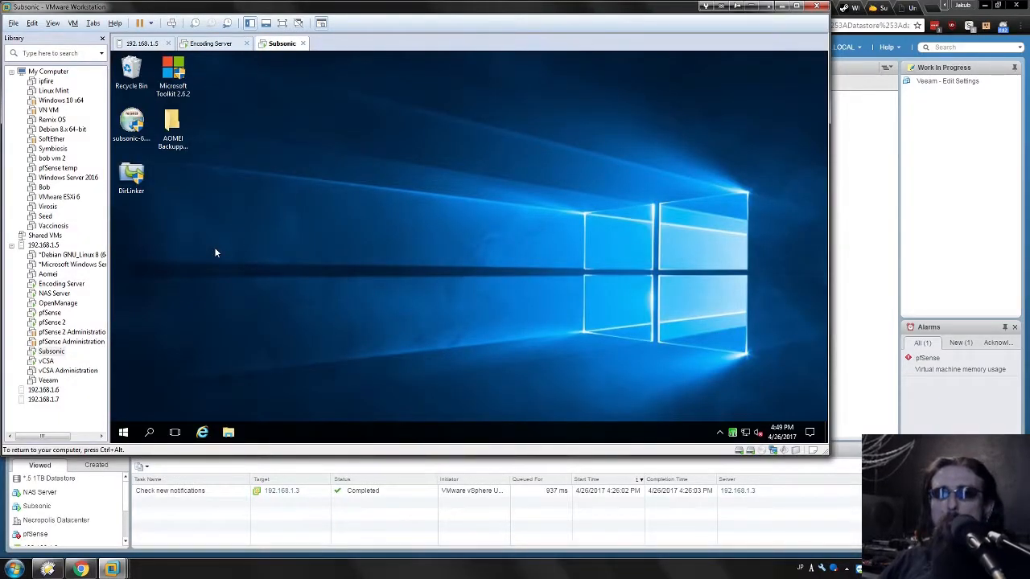
Open the Subsonic Control Panel from the VM's system tray, check the service status, and close it.
click(131, 122)
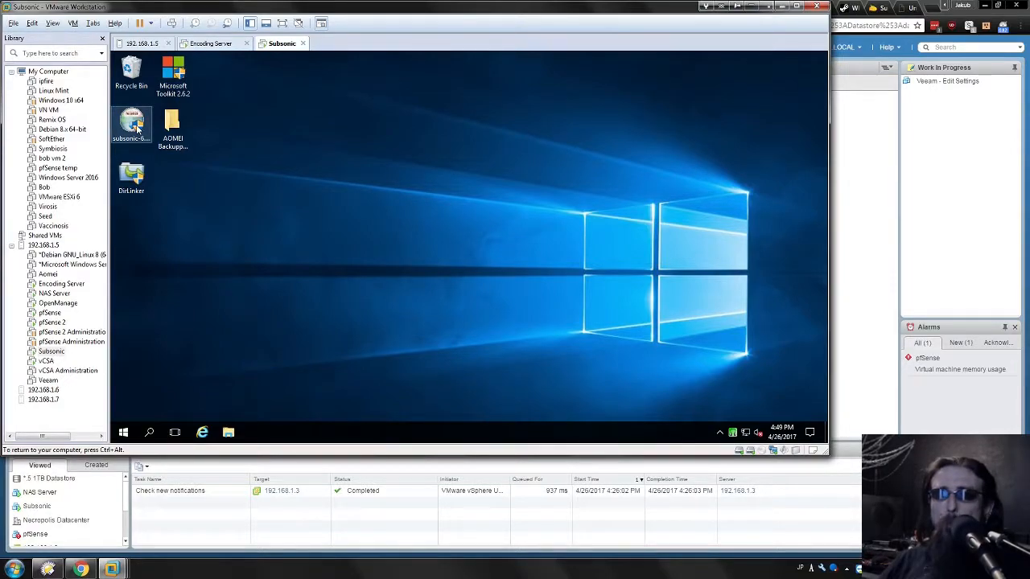
click(280, 229)
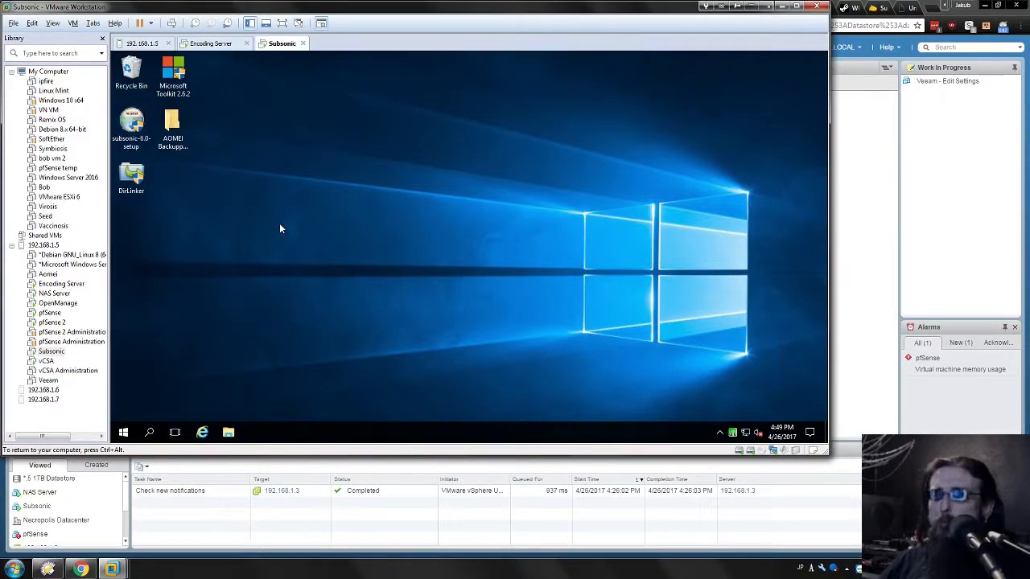
double_click(734, 434)
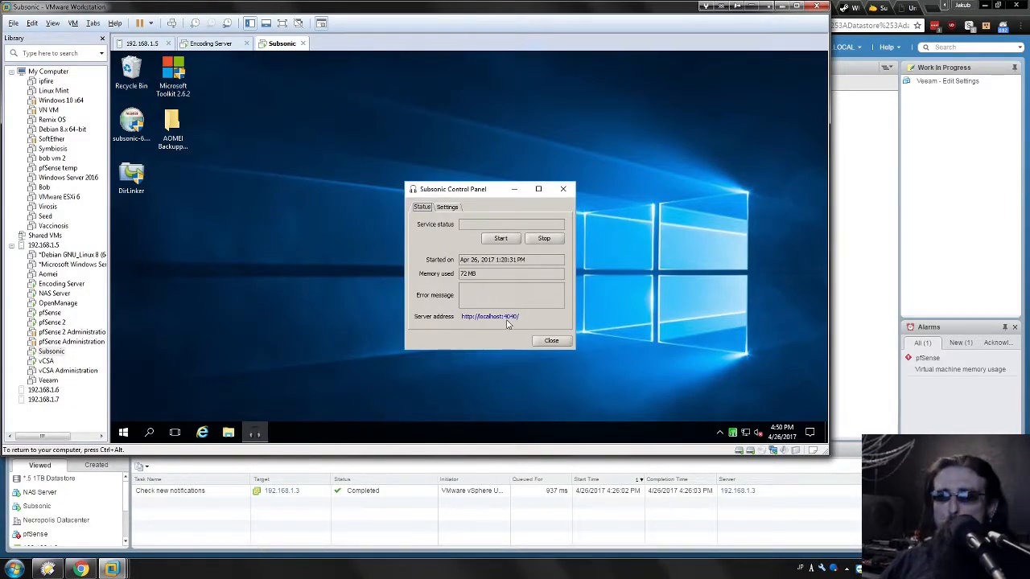
click(551, 341)
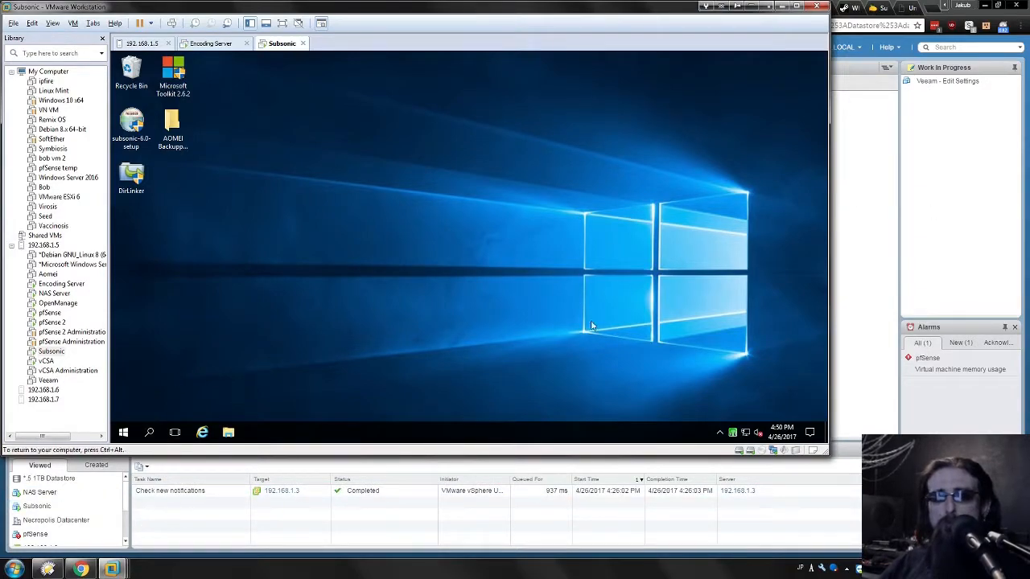
Switch to the browser and log in to the Subsonic web interface with the saved credentials.
click(95, 570)
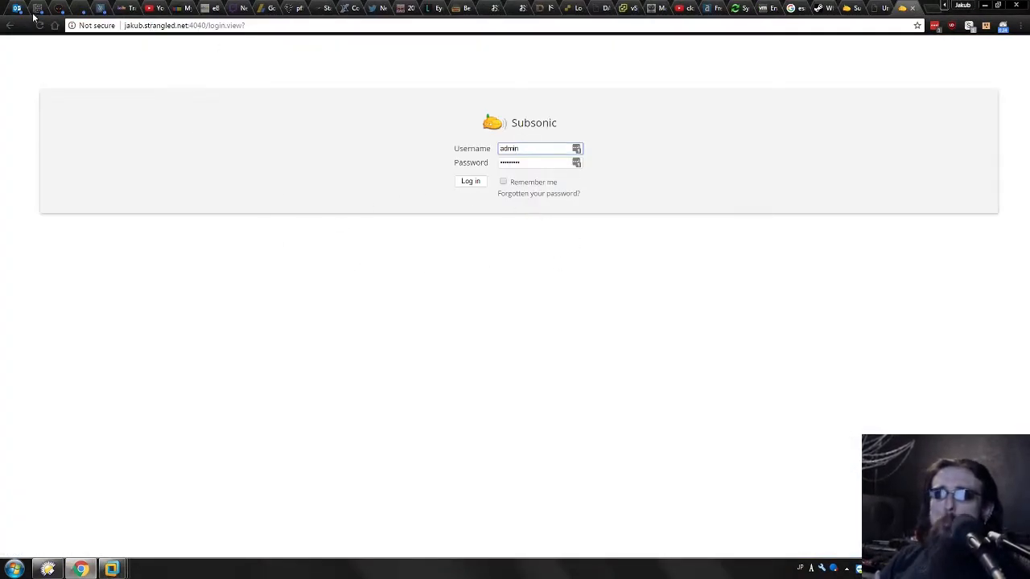
click(192, 27)
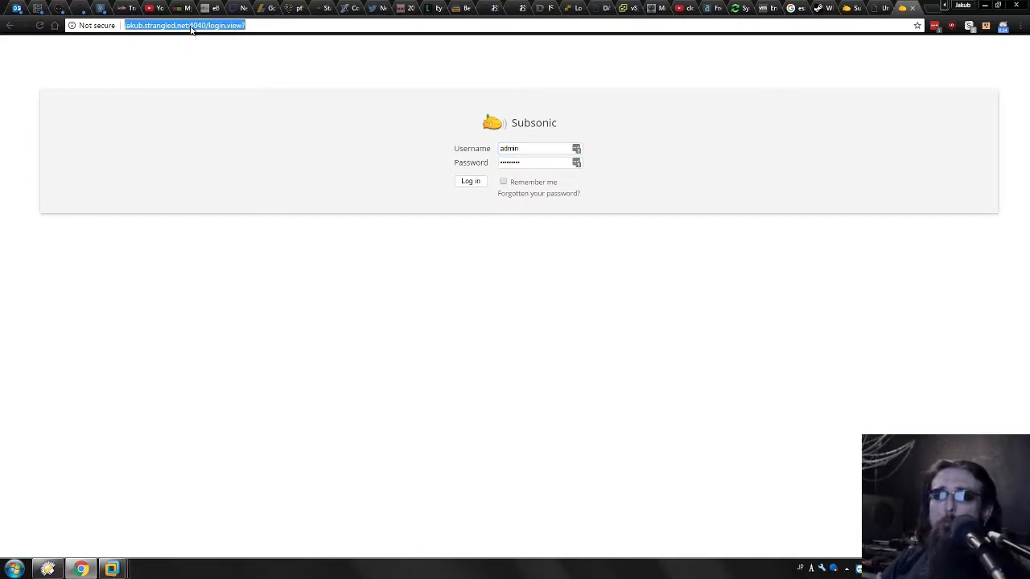
click(112, 569)
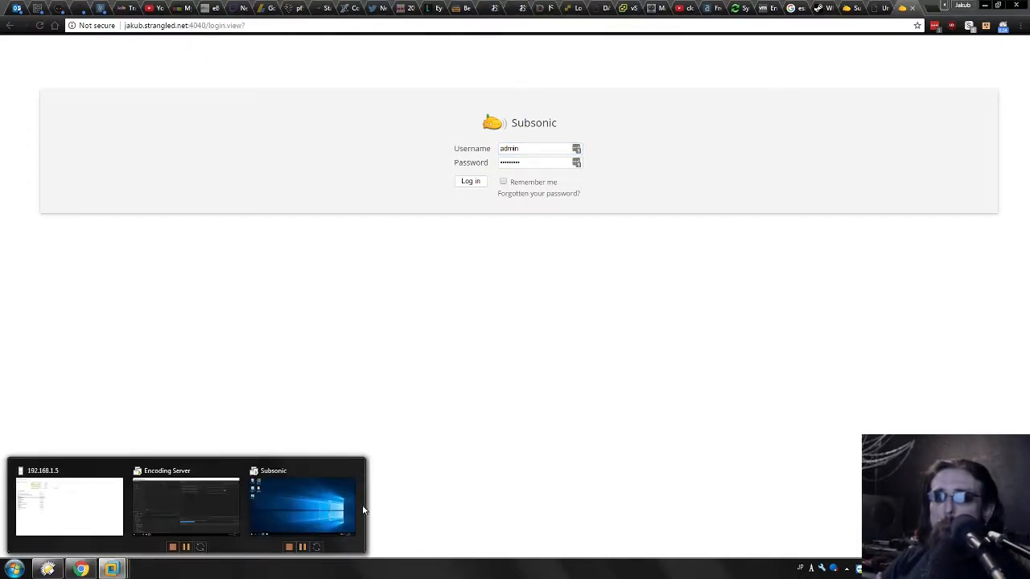
click(294, 504)
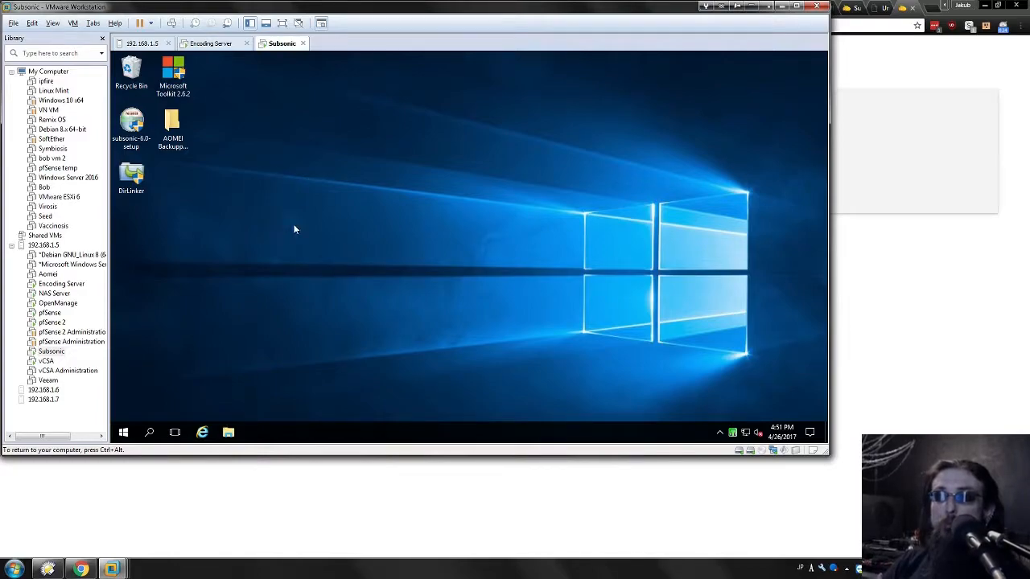
click(895, 284)
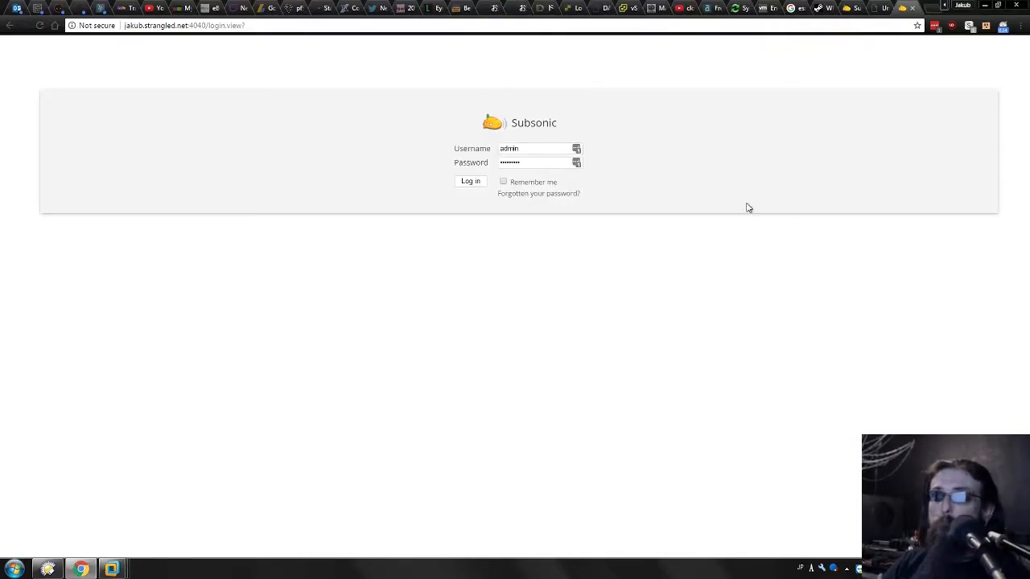
click(470, 182)
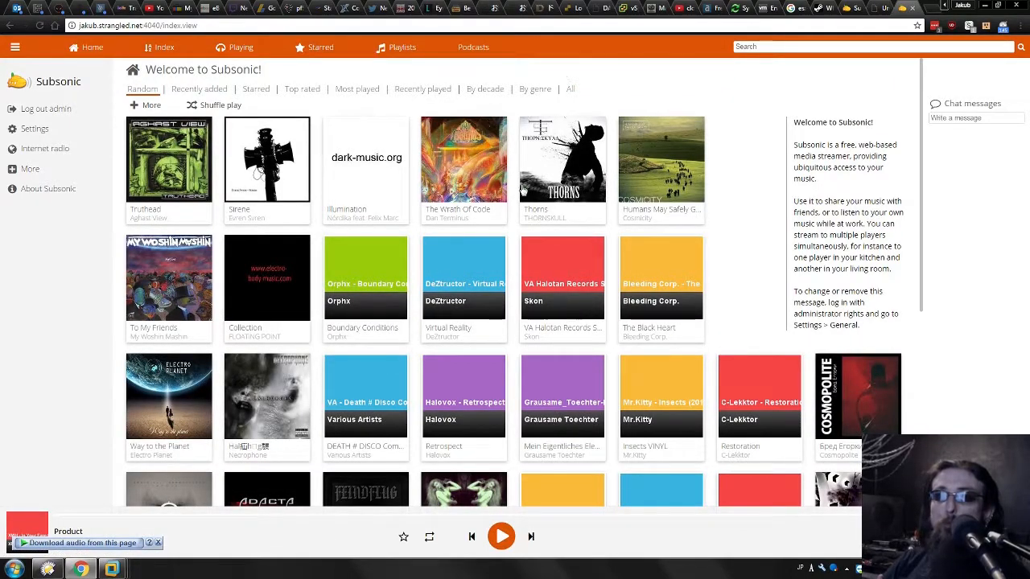
Open Subsonic's media folder settings and examine the Industrial folder's name and path.
click(29, 129)
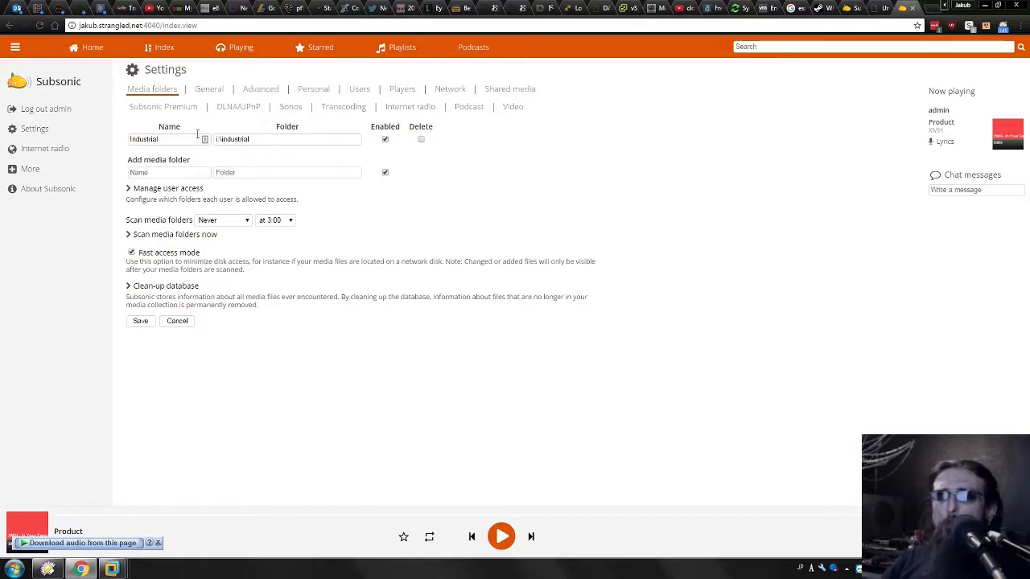
click(163, 141)
double_click(163, 141)
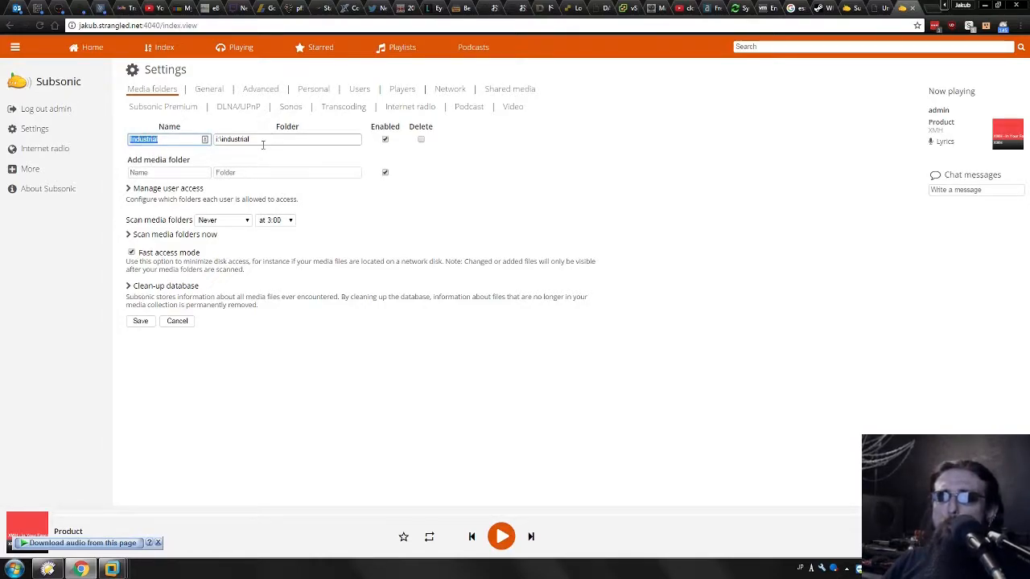
key(Tab)
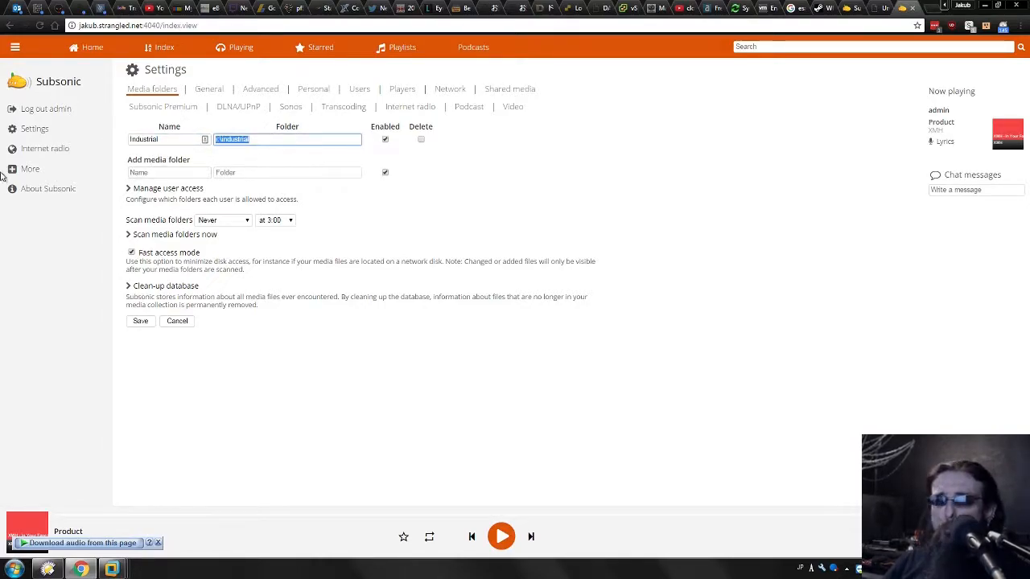
click(276, 139)
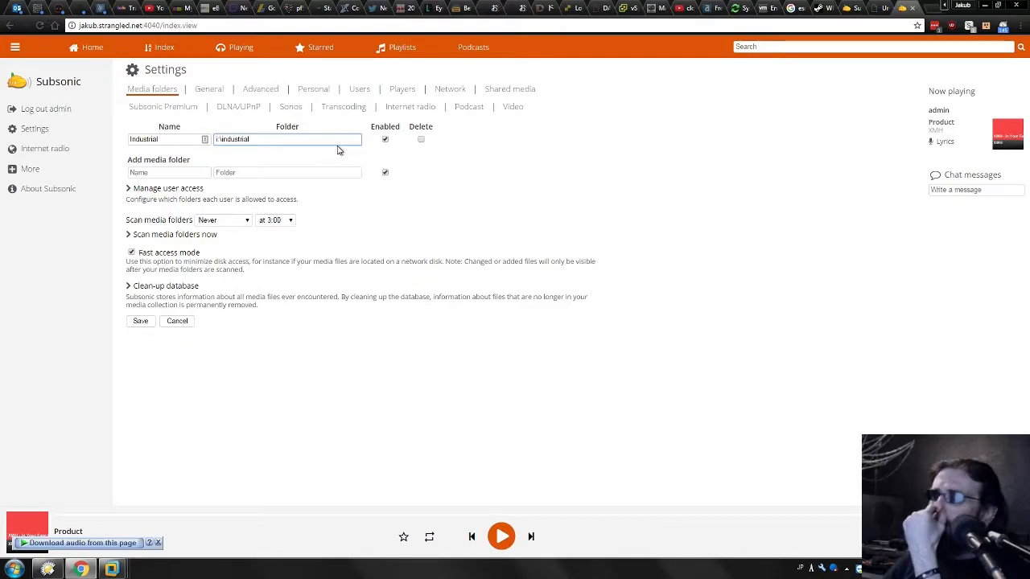
drag(271, 139, 134, 140)
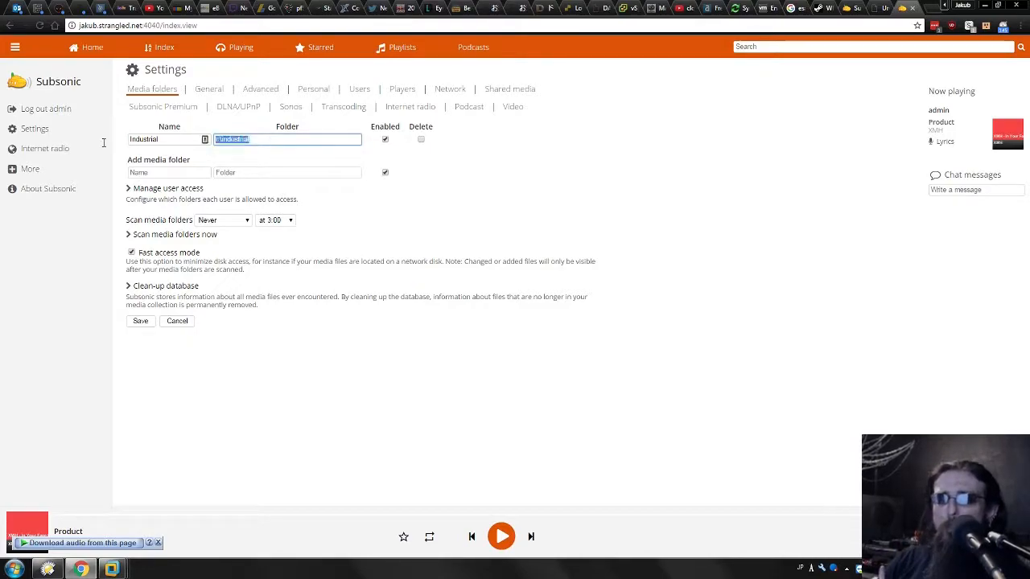
click(277, 145)
drag(276, 141, 147, 145)
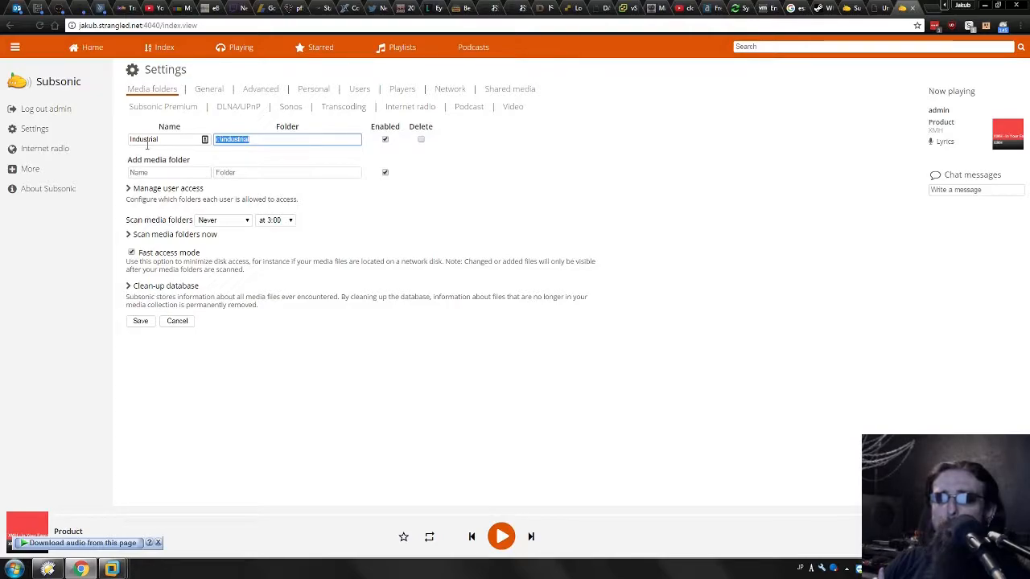
click(258, 141)
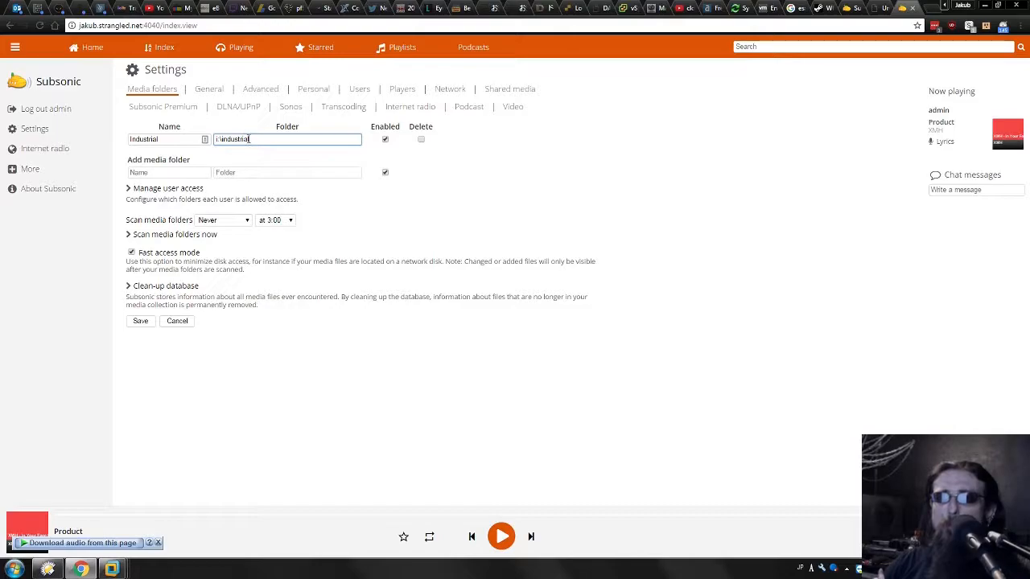
drag(250, 140, 163, 127)
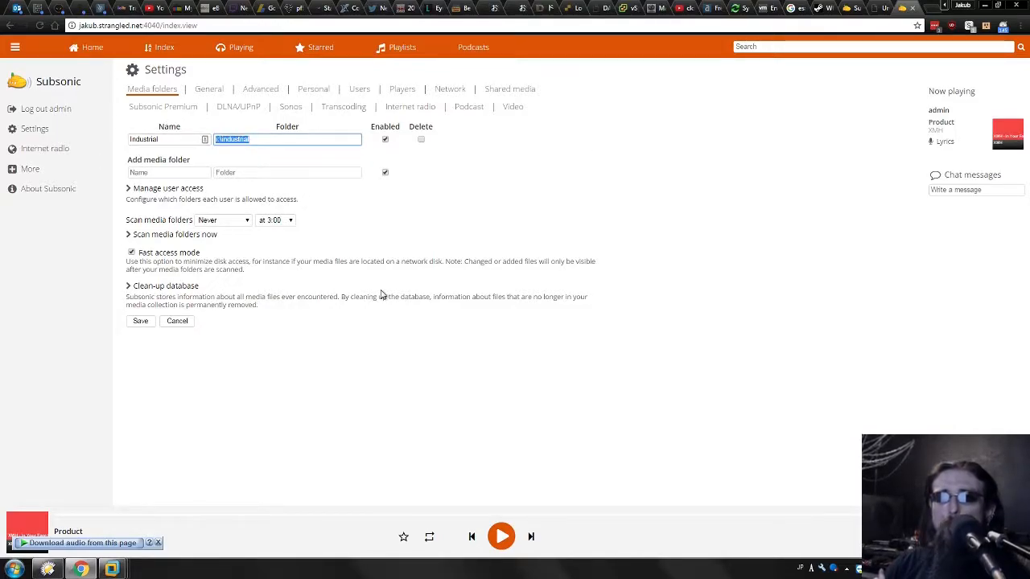
click(223, 139)
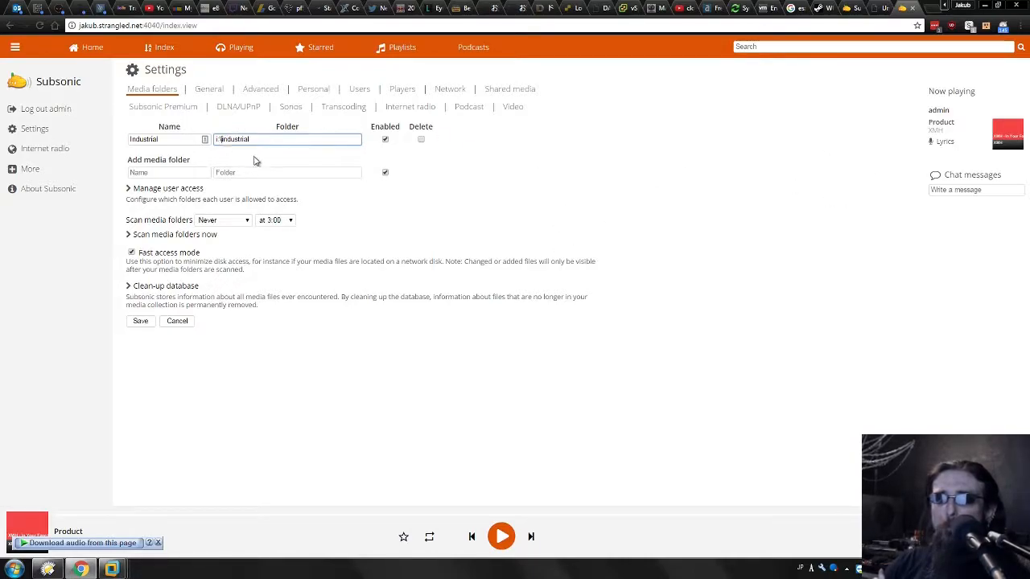
drag(274, 139, 6, 145)
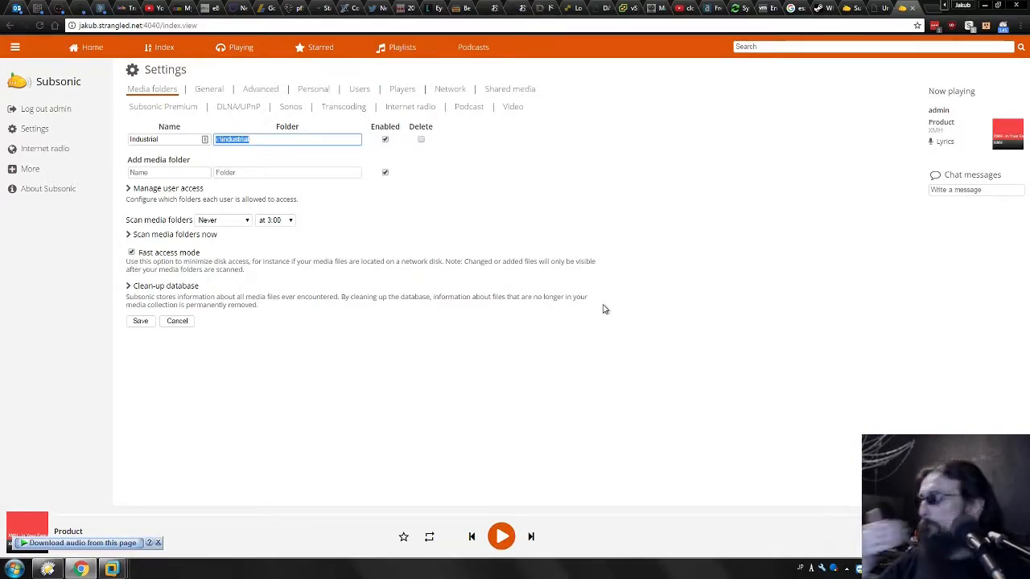
click(604, 309)
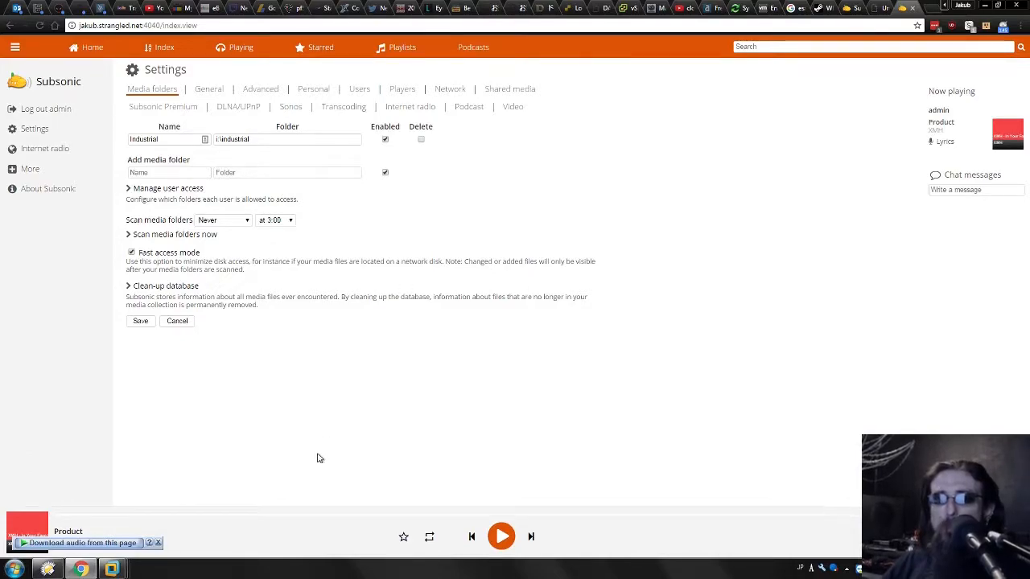
Inspect the Subsonic VM's hard disk settings and browse the Industrial (I:) drive in File Explorer.
mouse_move(82, 569)
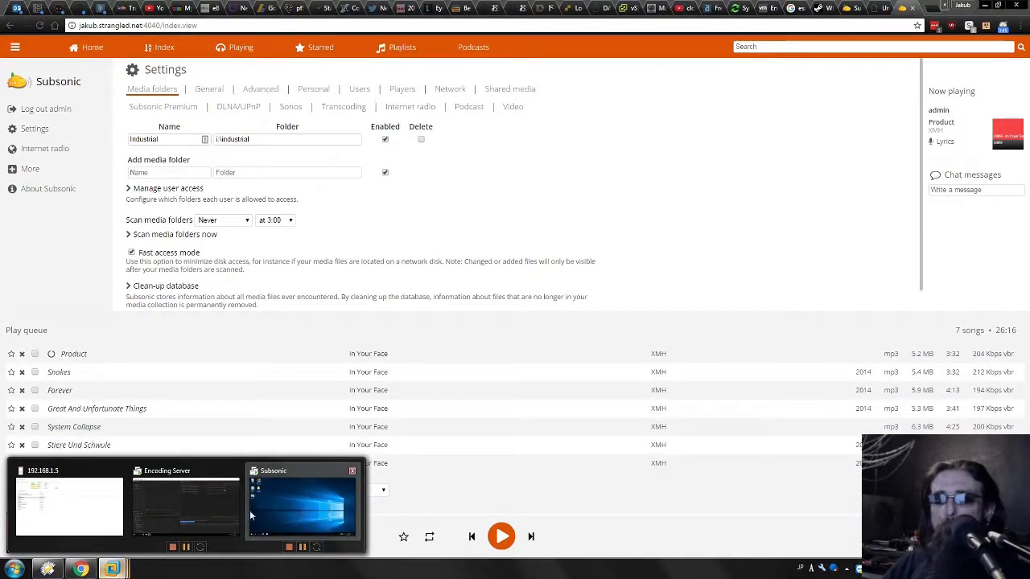
click(295, 509)
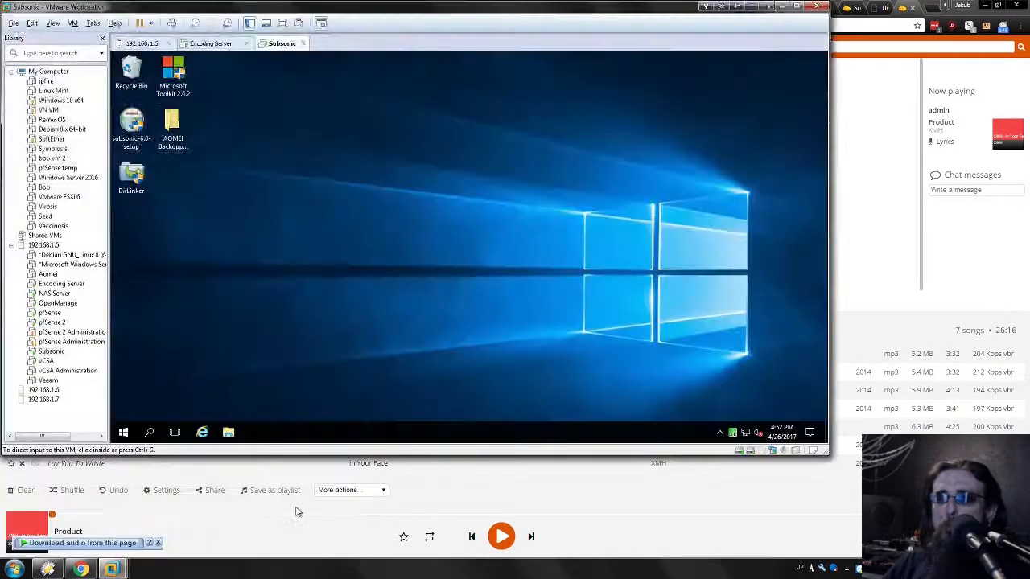
right_click(750, 452)
click(774, 460)
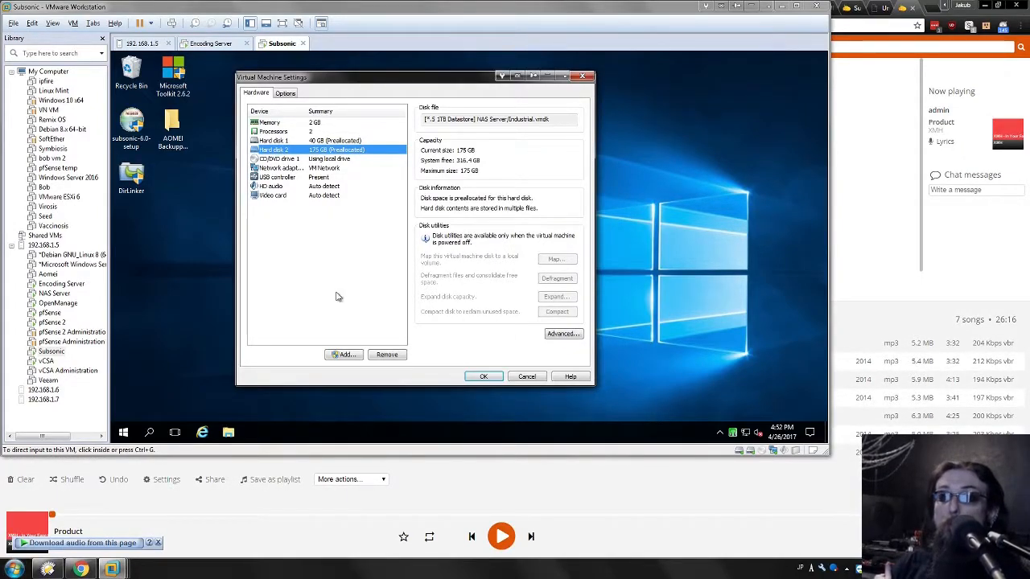
click(527, 376)
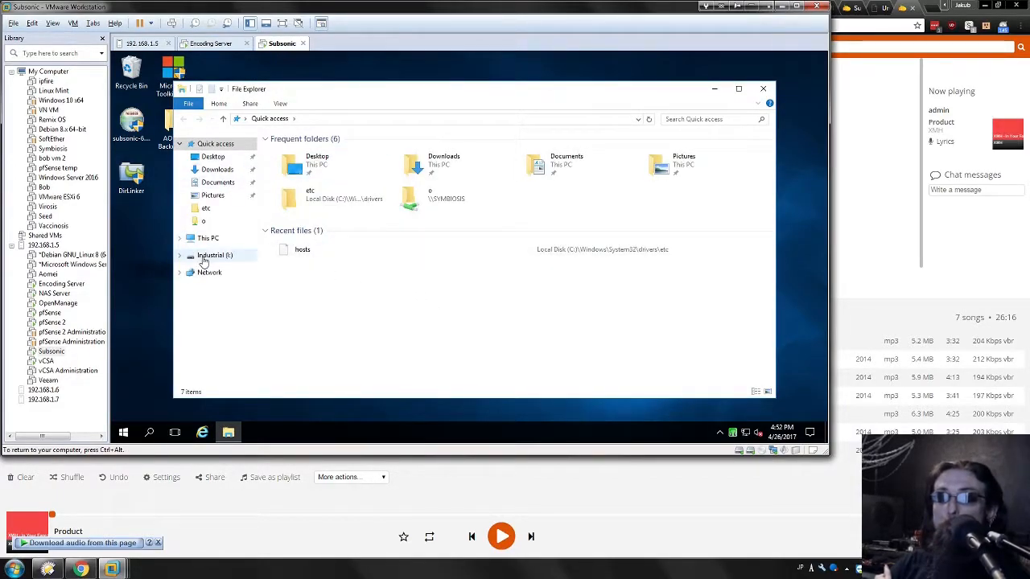
click(205, 257)
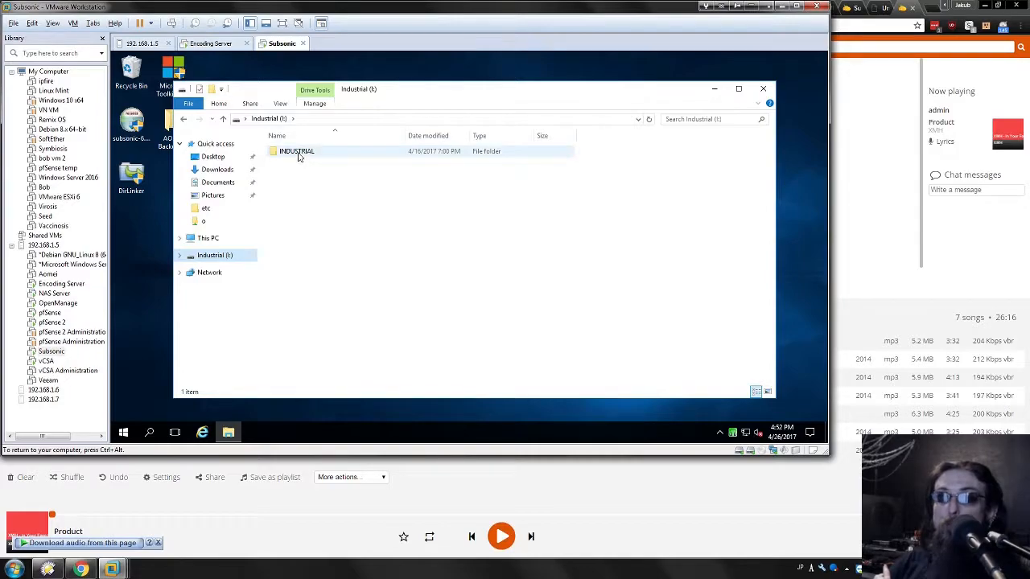
click(763, 89)
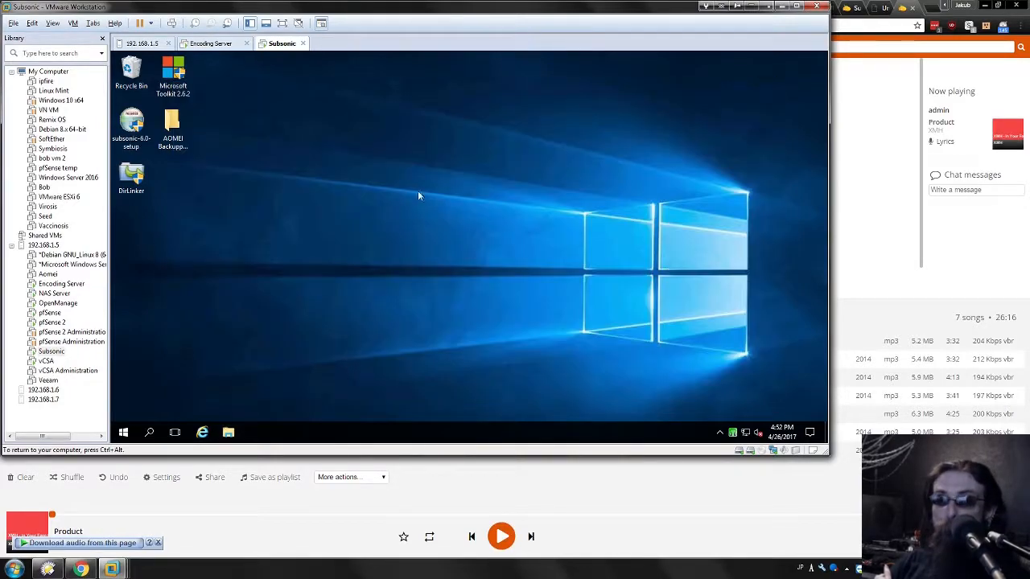
Return to the Subsonic media folder settings and select the new media folder's Folder field.
click(136, 508)
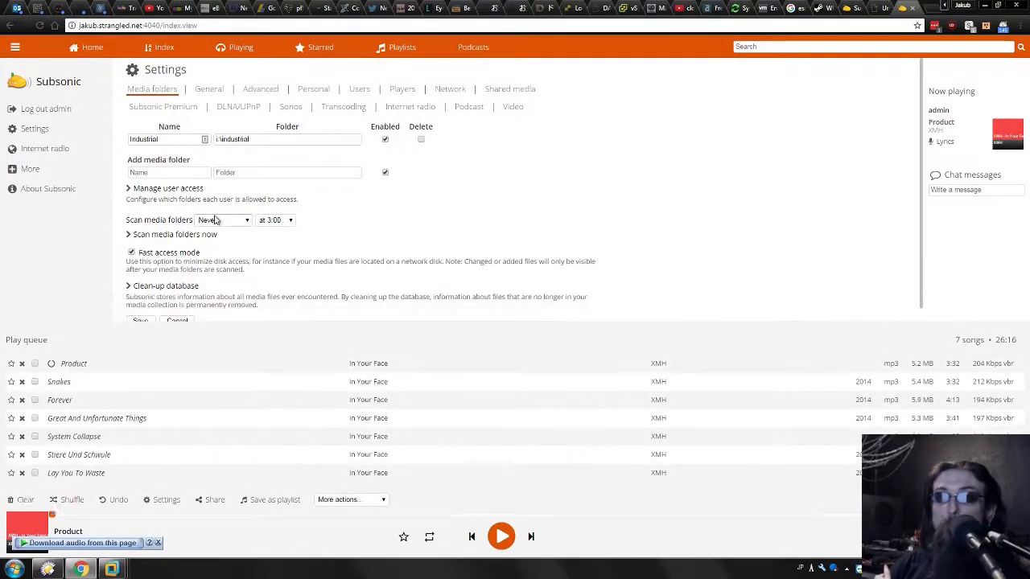
triple_click(232, 138)
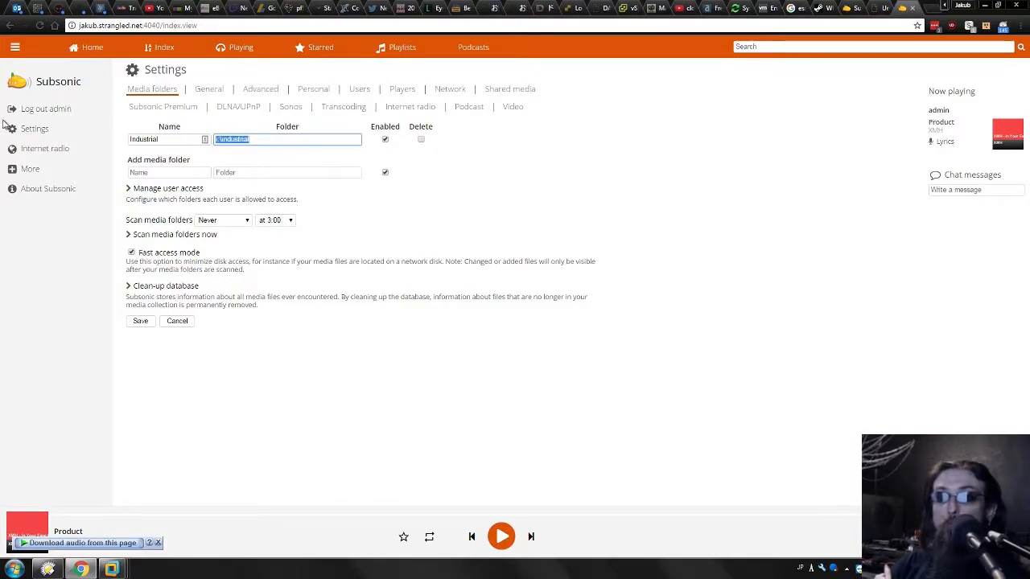
click(275, 170)
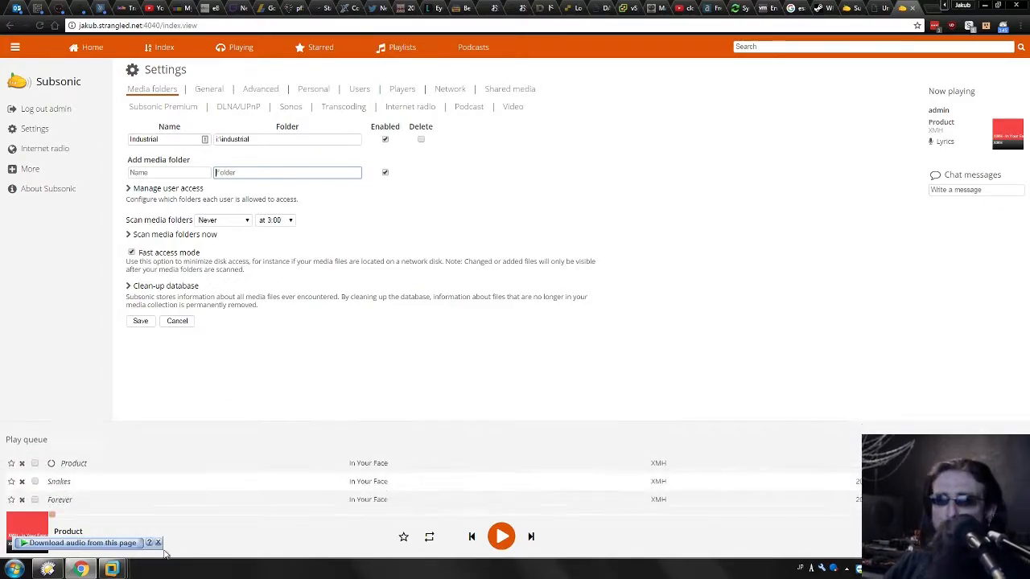
mouse_move(111, 569)
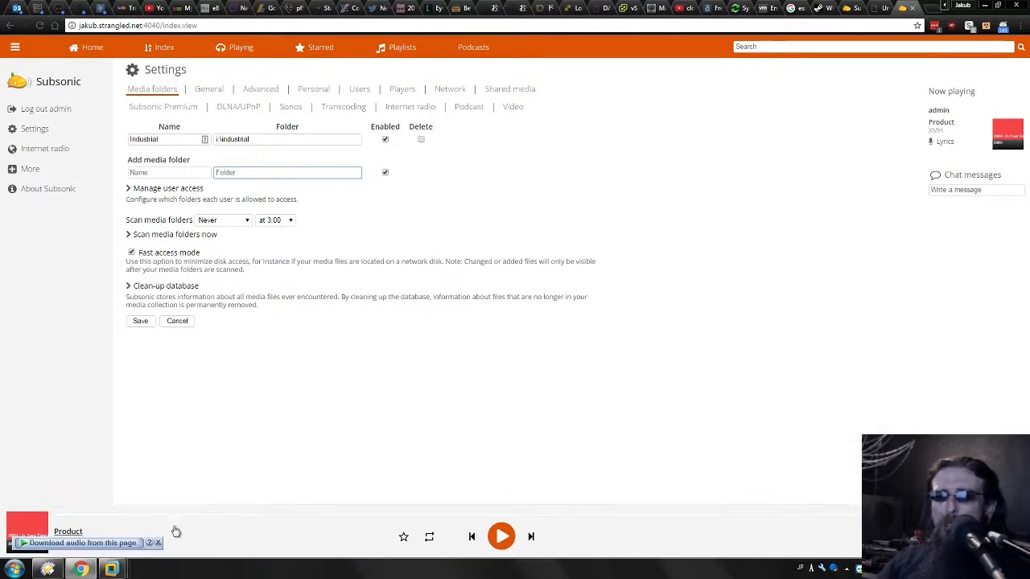
mouse_move(113, 570)
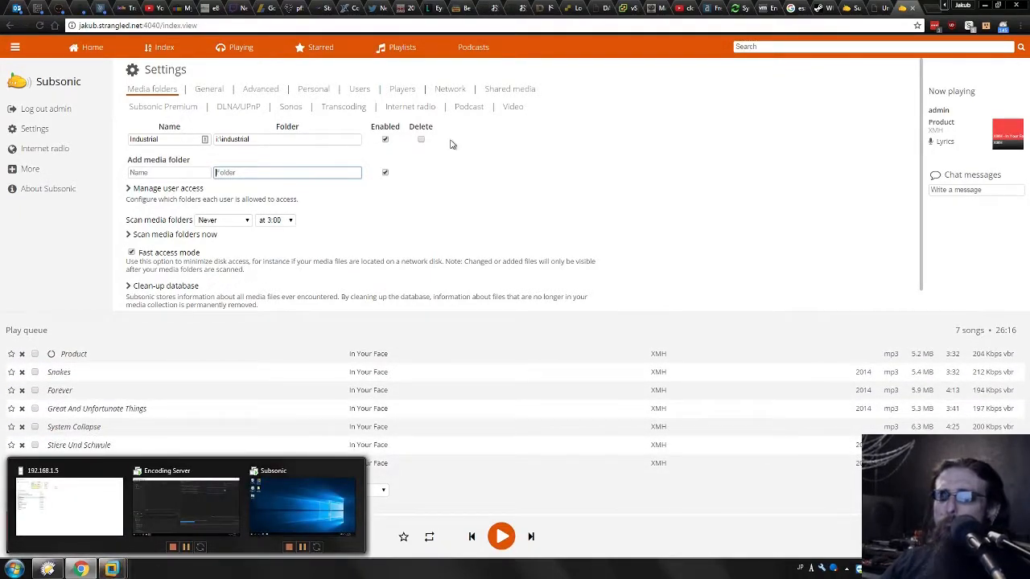
Switch to the vSphere Web Client and open the storage view of the datastores.
click(739, 8)
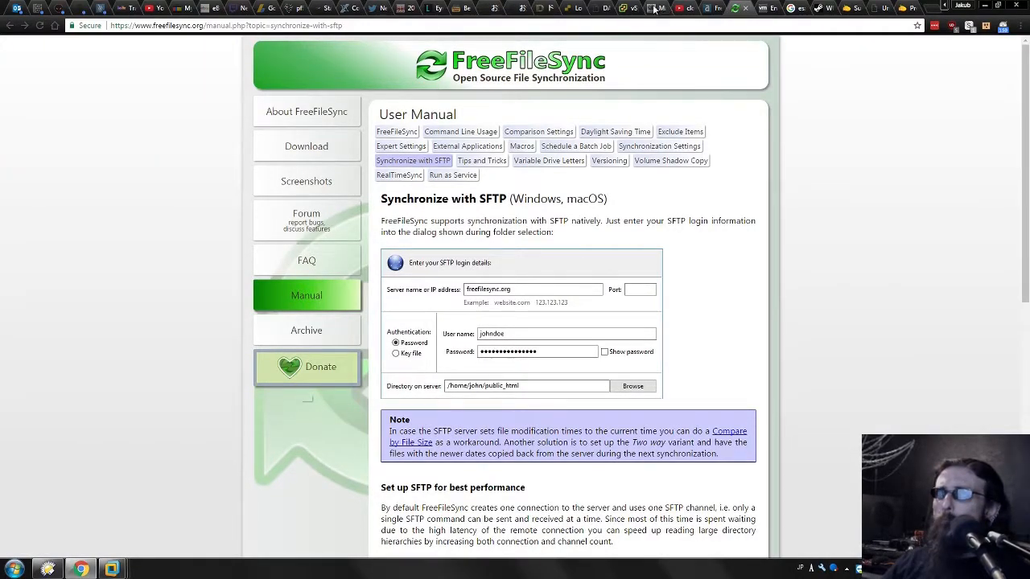
click(626, 8)
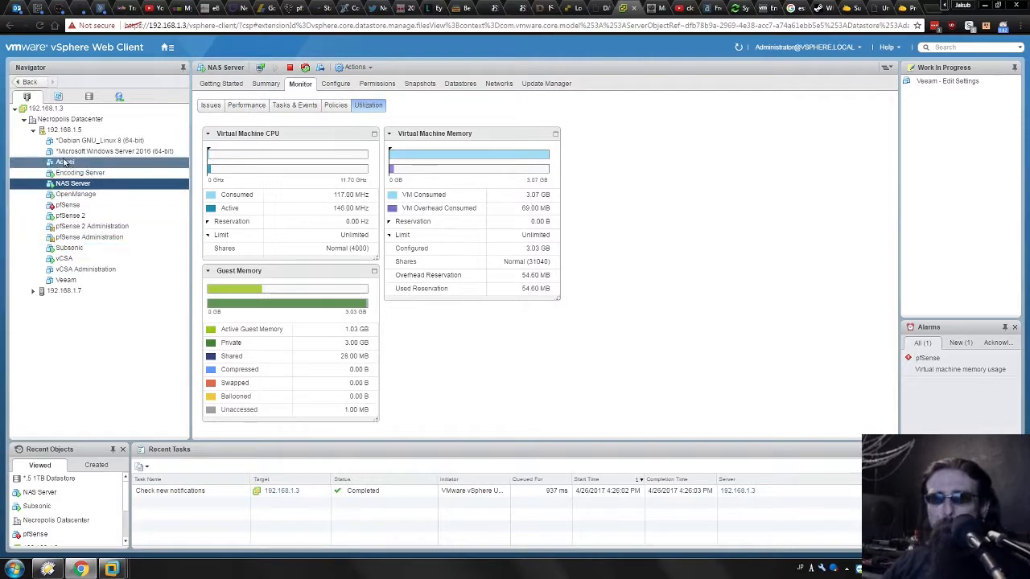
click(89, 98)
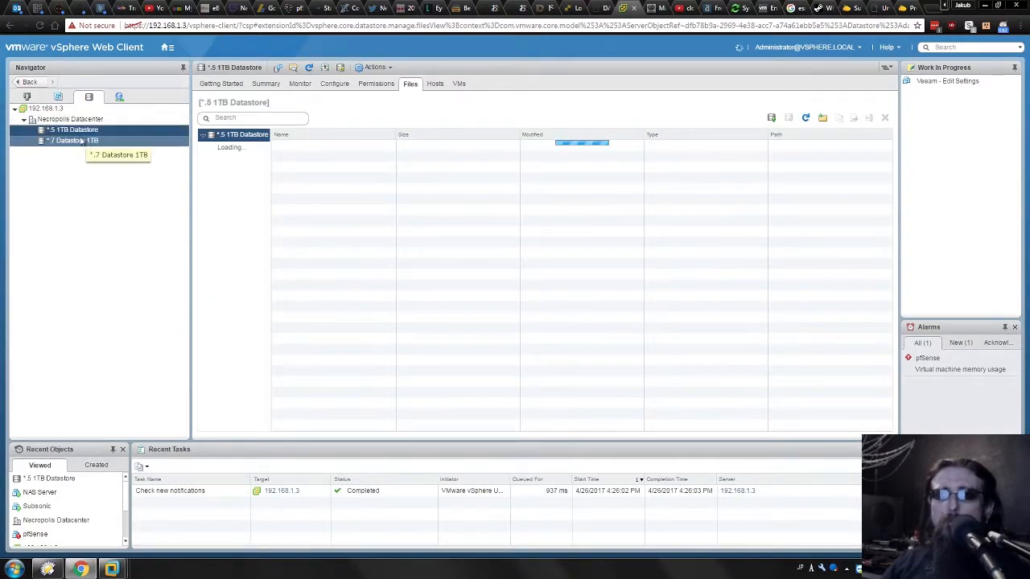
Browse the .5 1TB Datastore's files, open the NAS Server folder, sort it by type and select Industrial.vmdk.
right_click(78, 133)
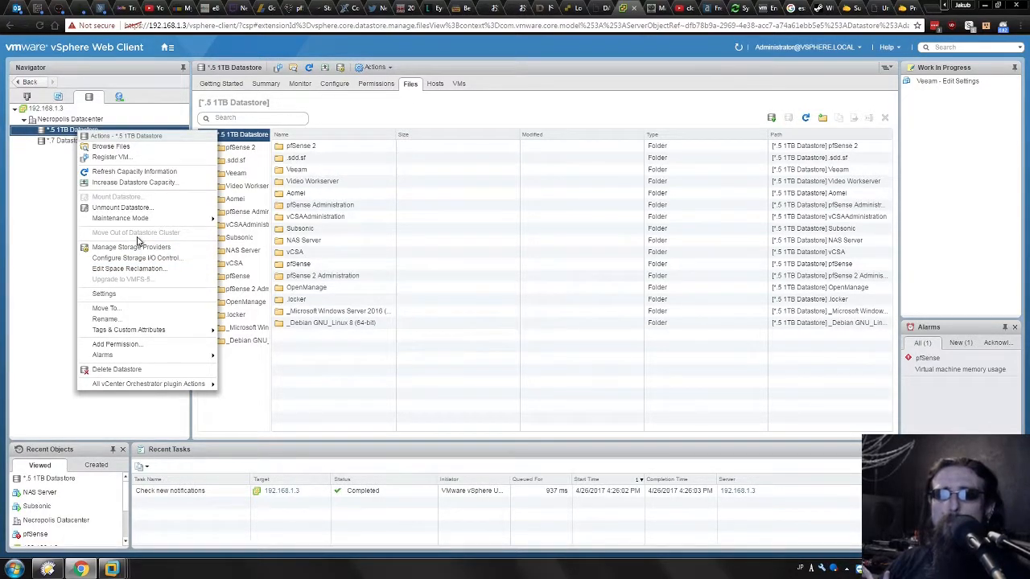
click(121, 148)
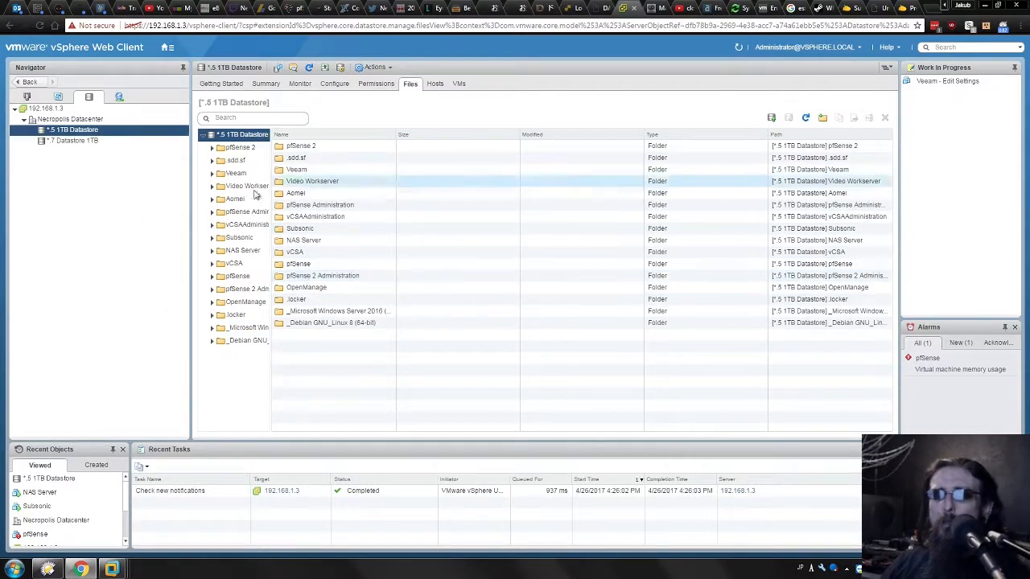
click(241, 251)
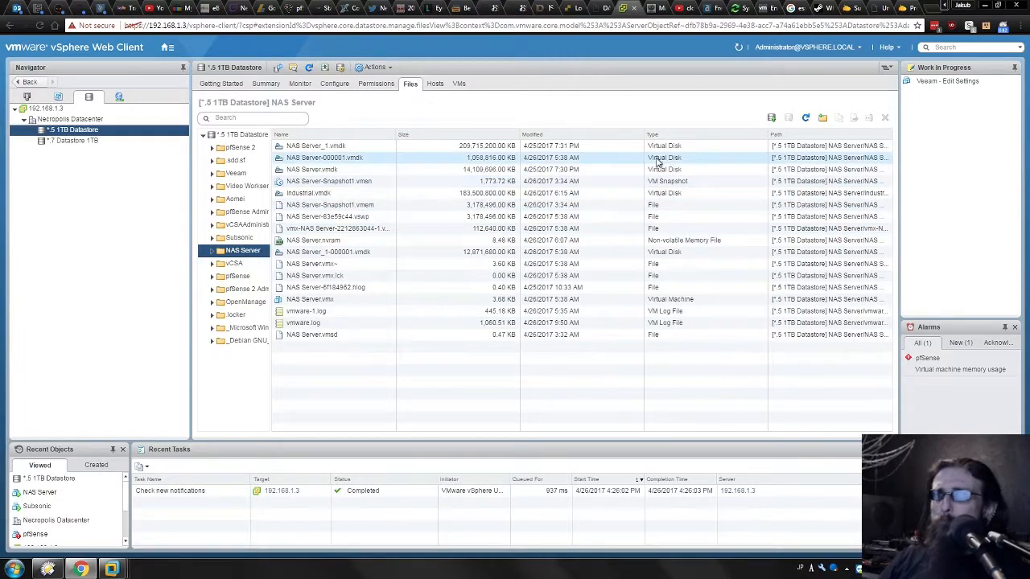
click(656, 134)
click(304, 265)
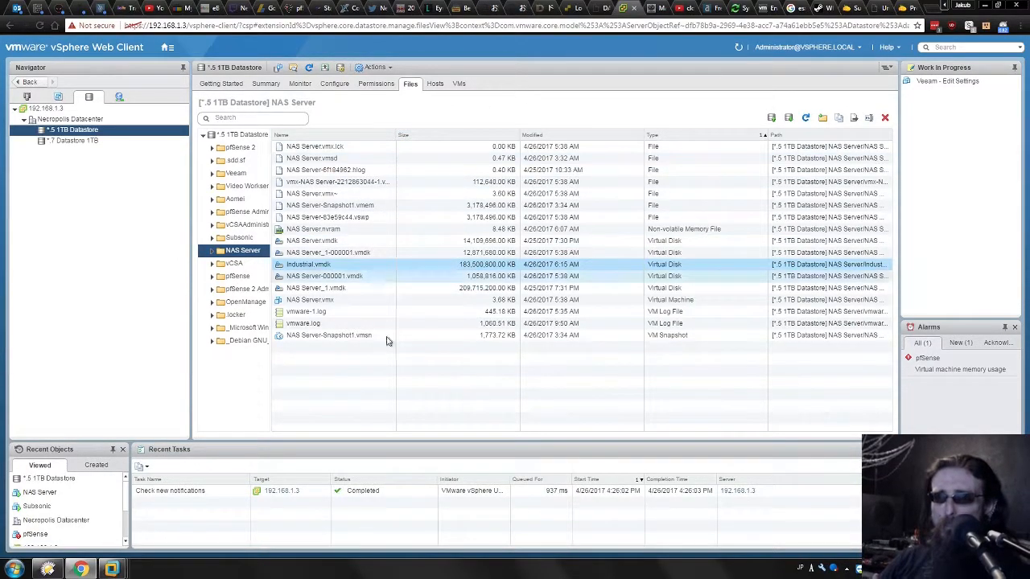
Compare the NAS Server folder's virtual disk files and examine the Subsonic folder's virtual disk.
click(243, 251)
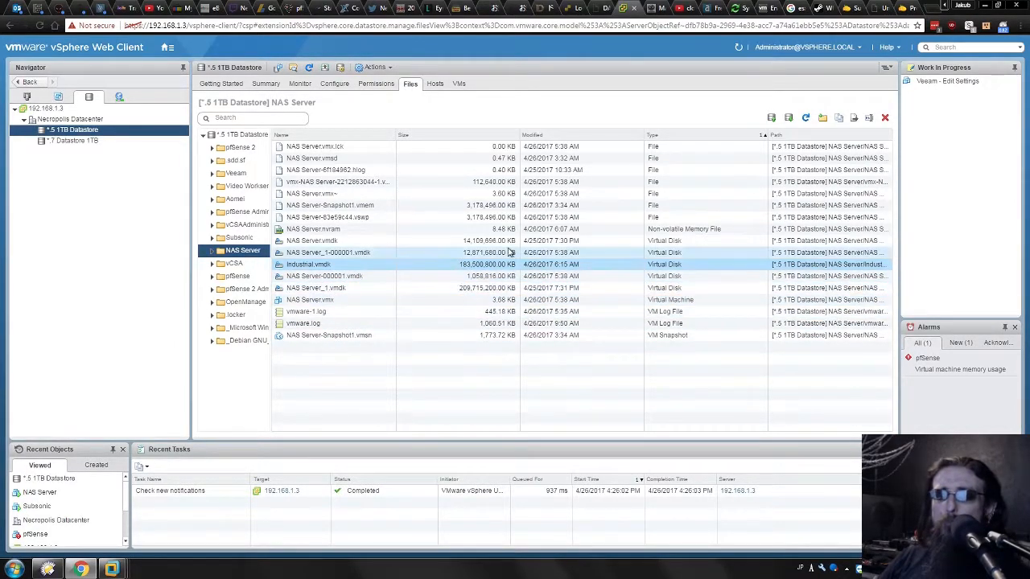
click(353, 290)
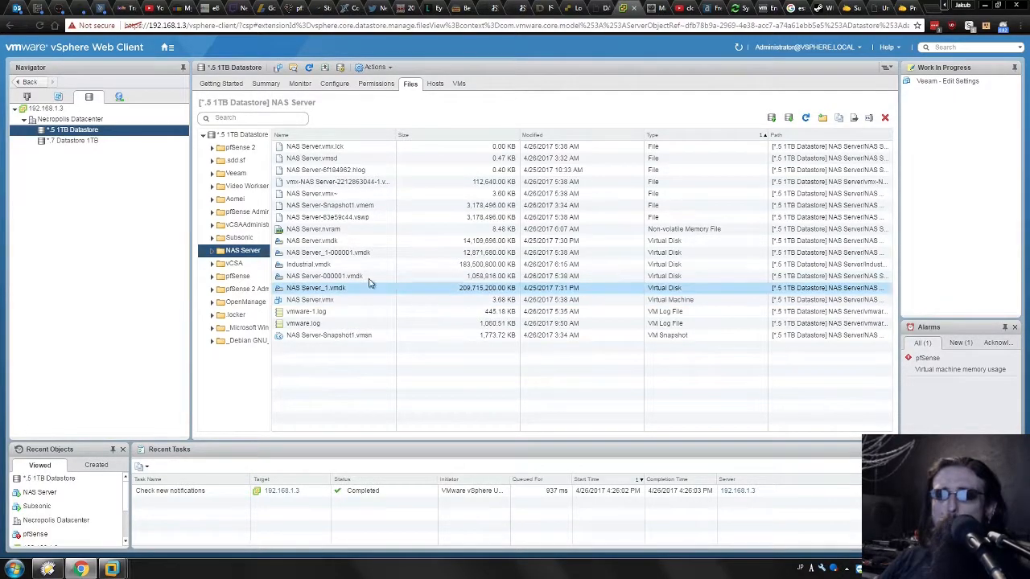
click(310, 265)
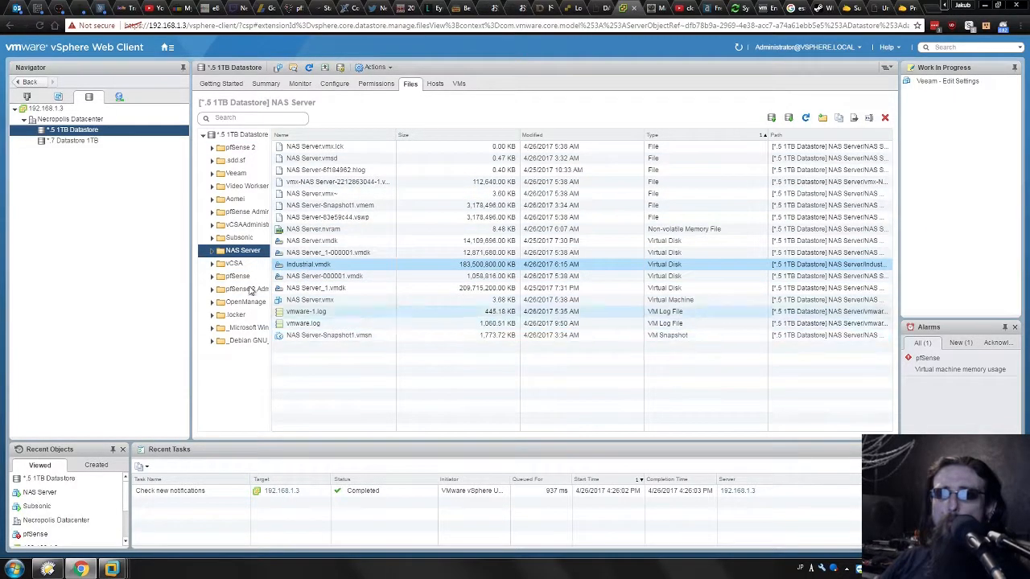
click(236, 237)
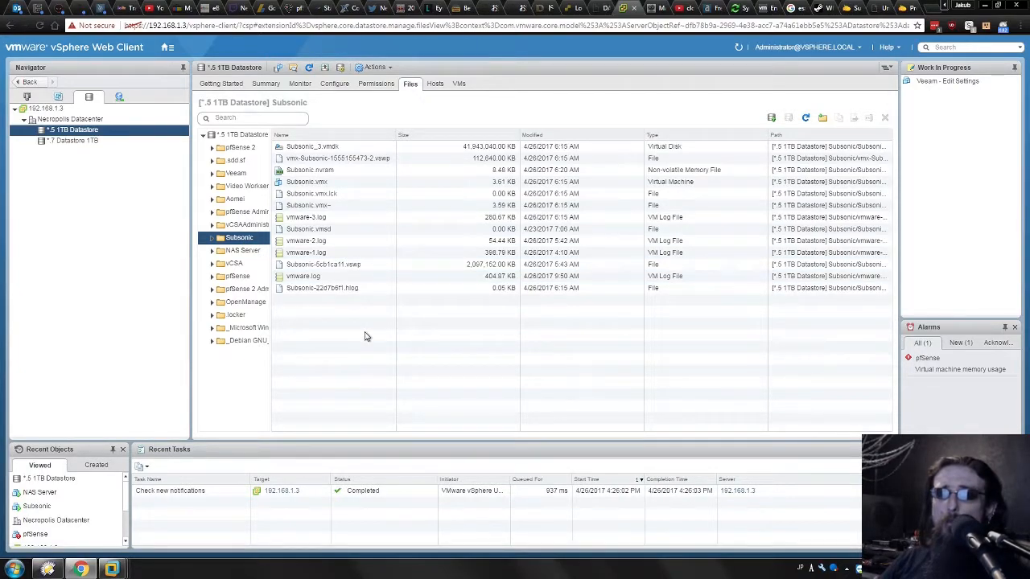
click(656, 147)
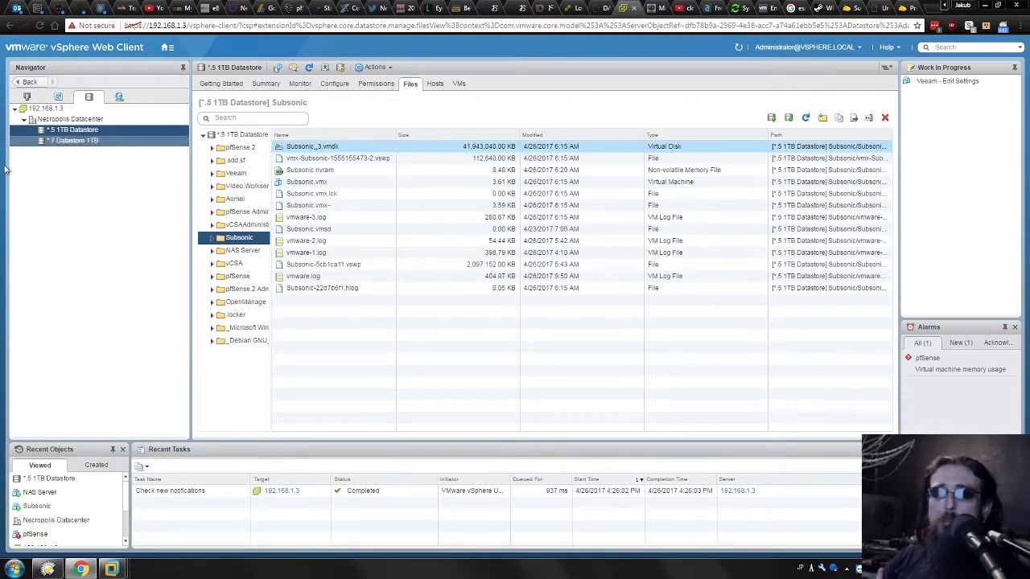
Switch to the hosts and clusters view and open the NAS Server VM's settings, browsing the new device types.
click(26, 96)
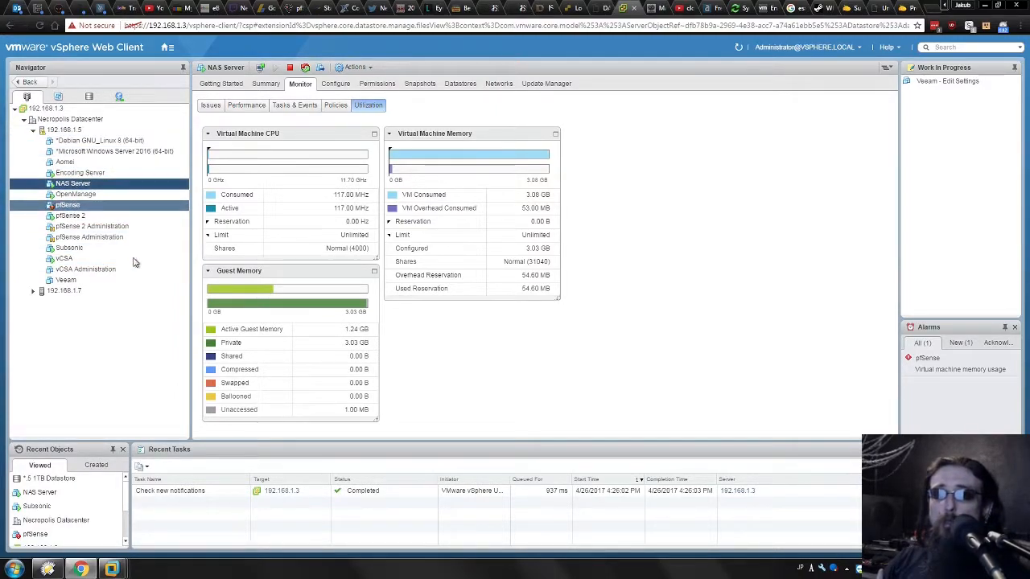
right_click(64, 187)
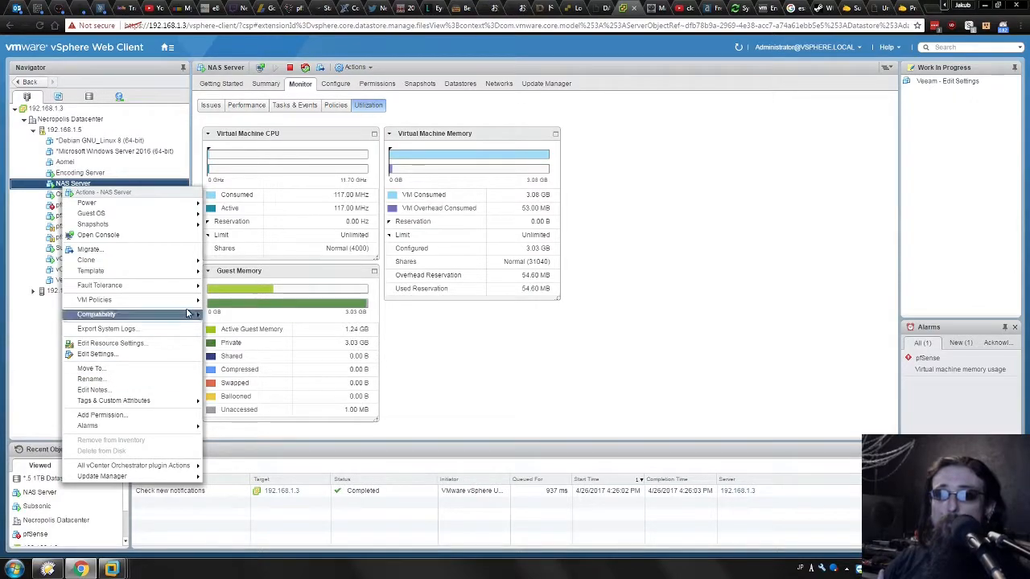
mouse_move(112, 568)
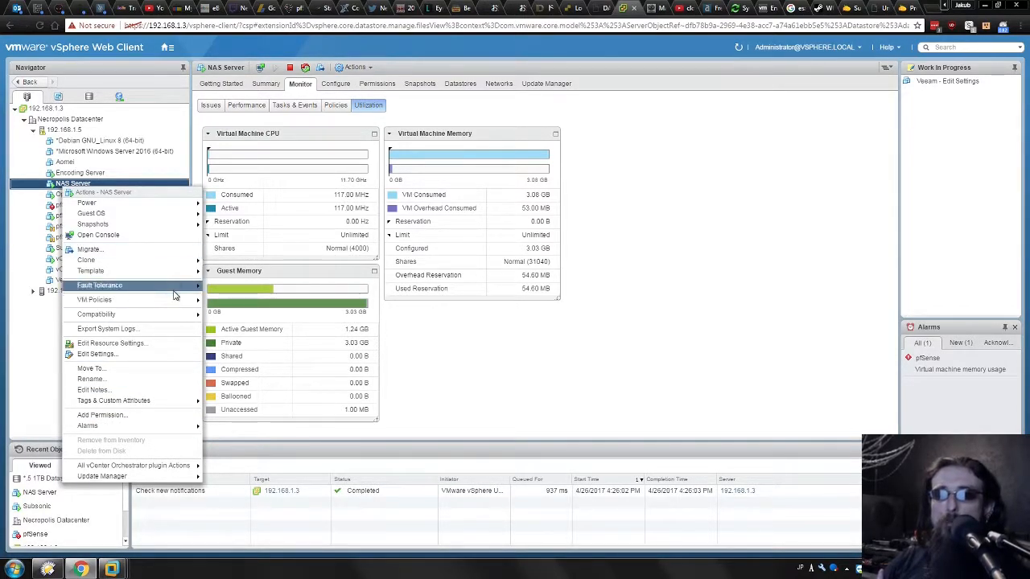
click(123, 361)
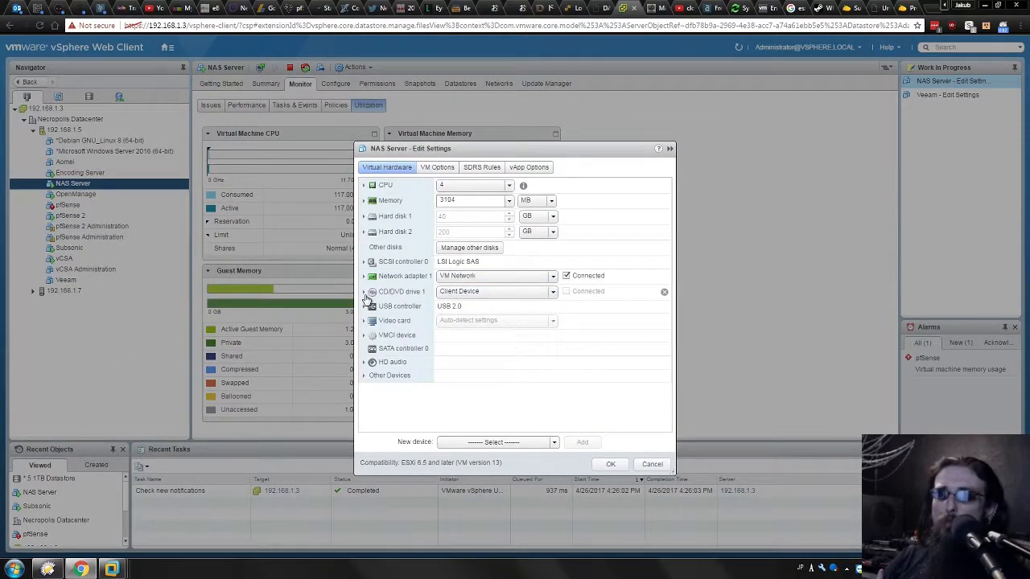
click(550, 443)
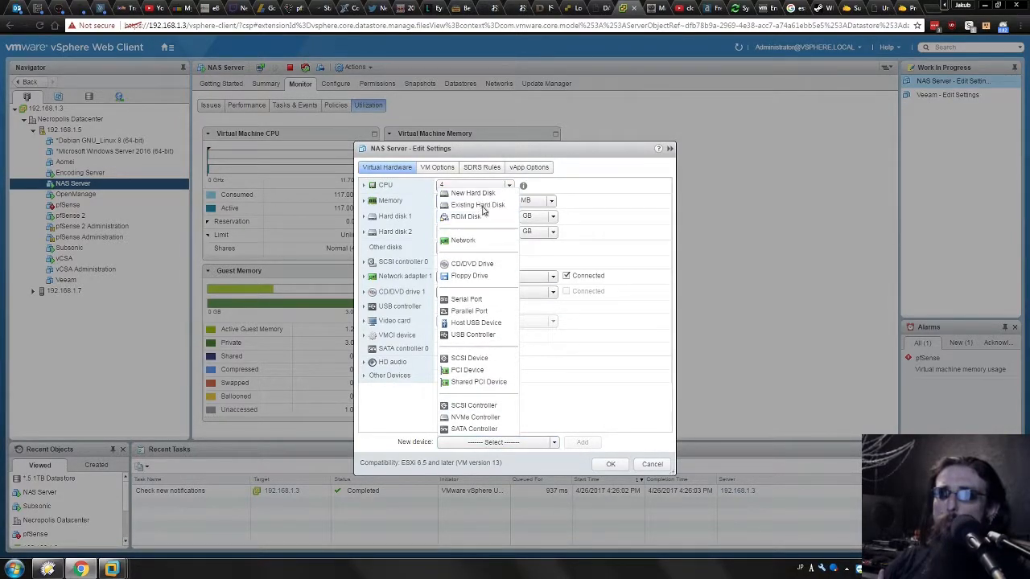
click(572, 393)
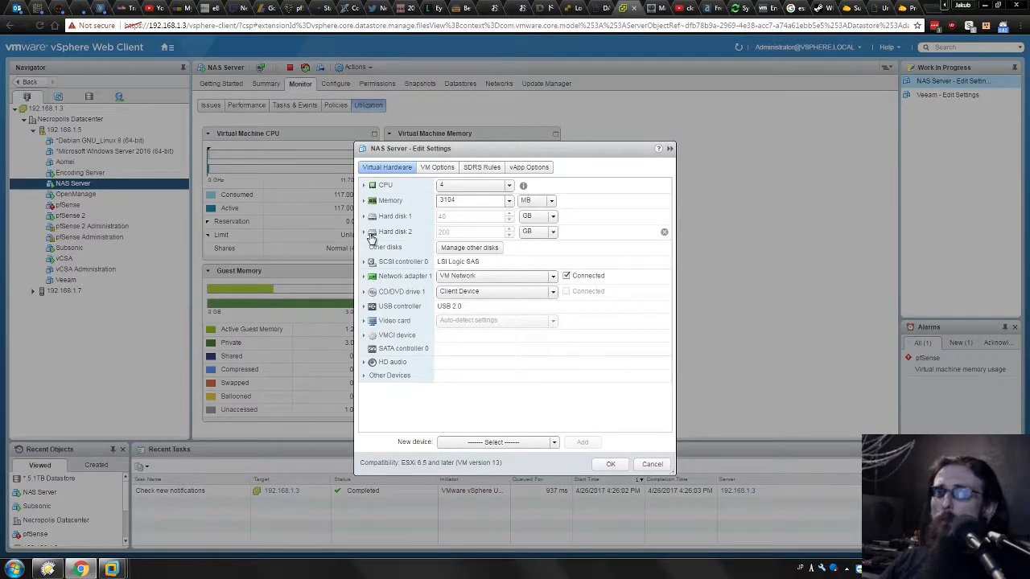
Expand the NAS Server VM's Hard disk 2 to examine its disk file, sharing and device node settings.
click(364, 233)
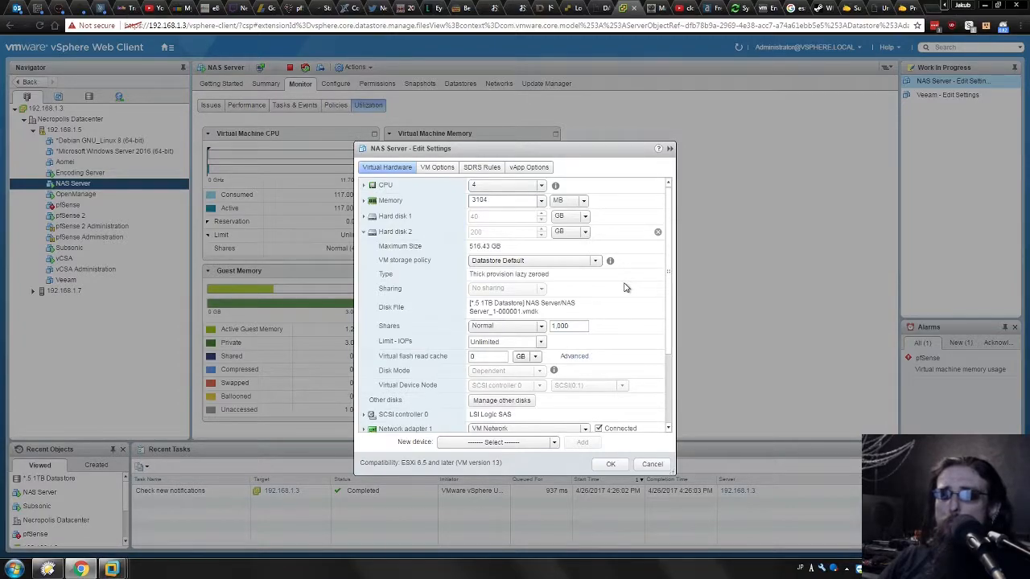
scroll(626, 287, down, 1)
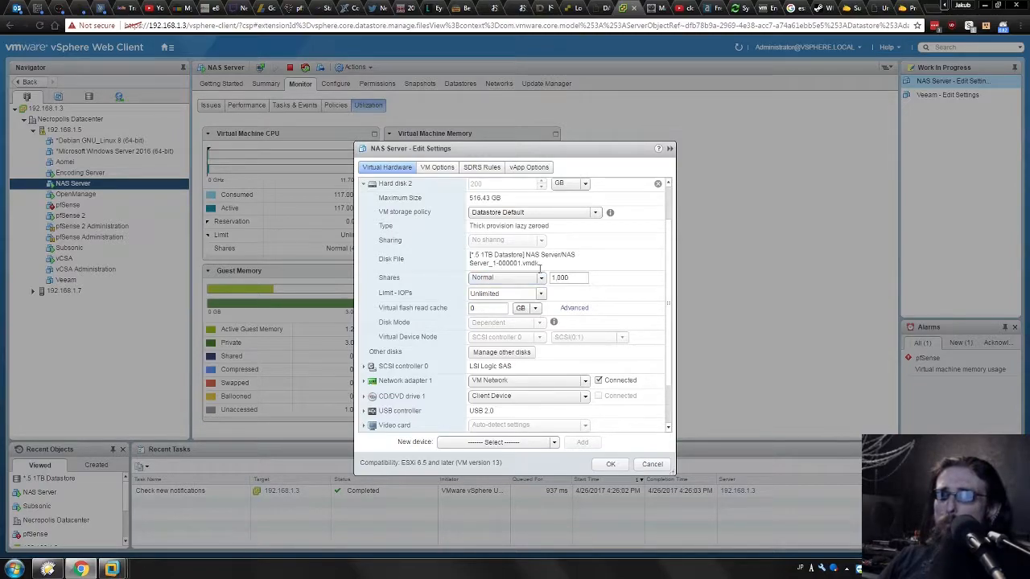
double_click(401, 338)
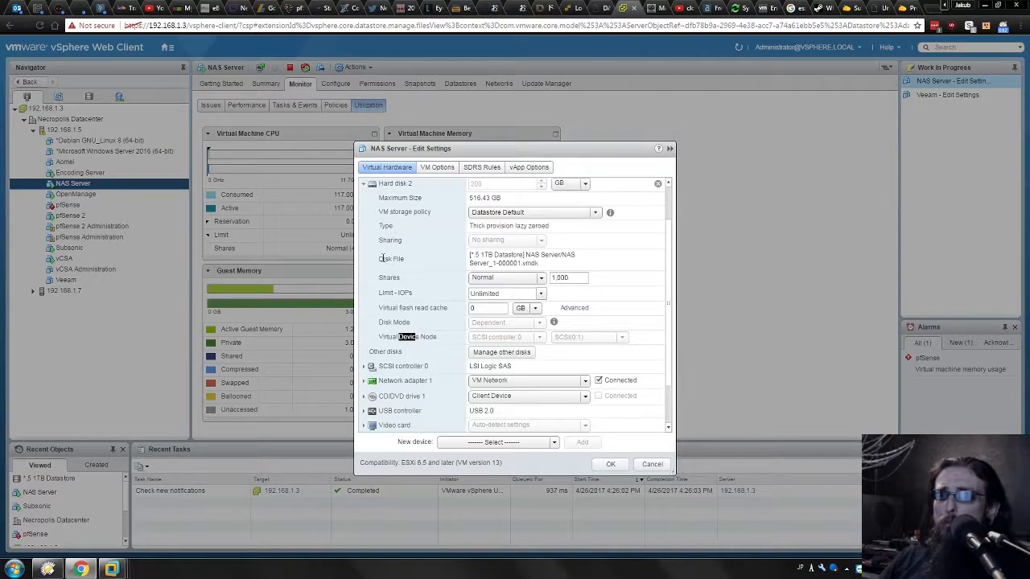
drag(378, 240, 407, 238)
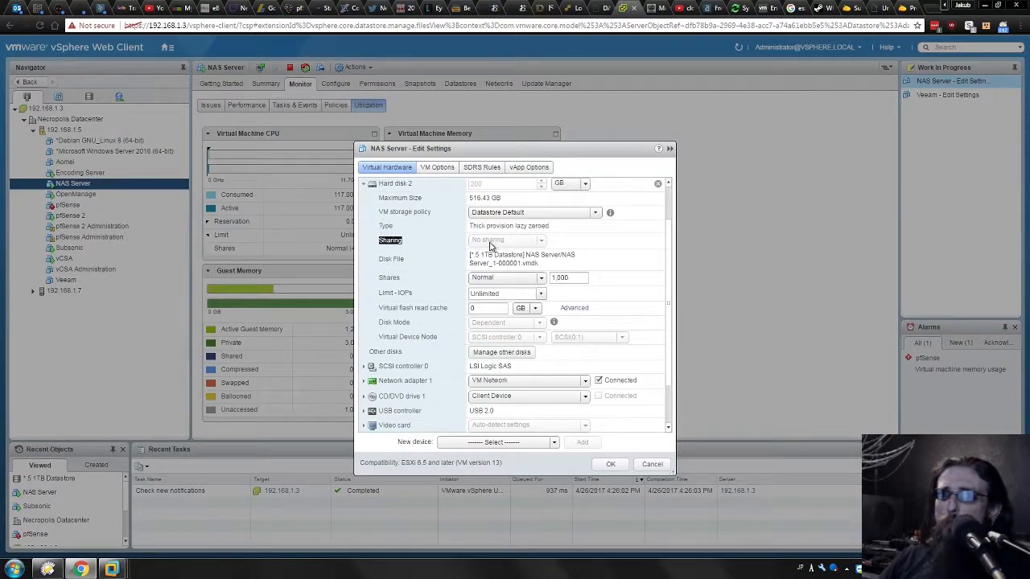
click(423, 232)
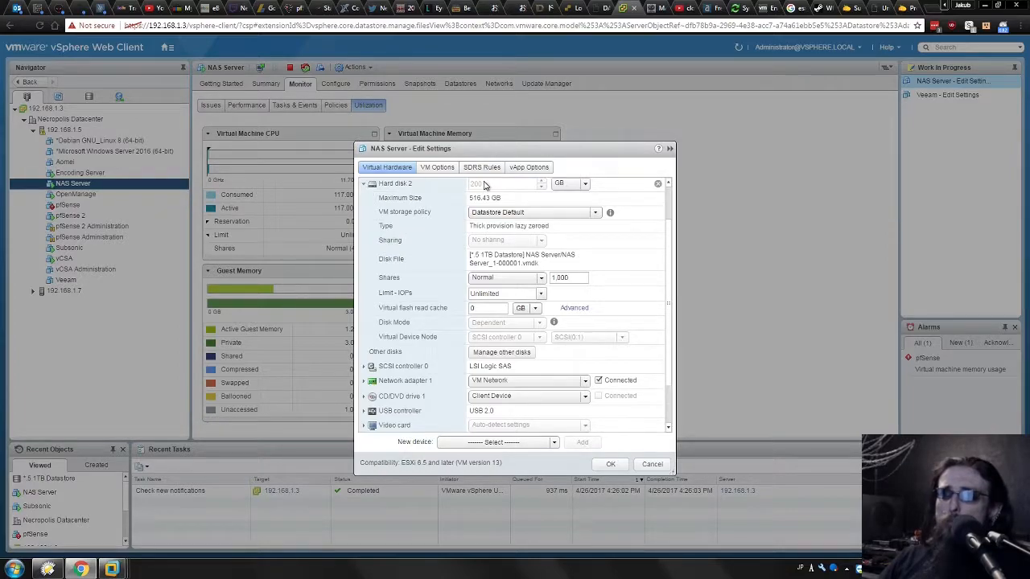
click(366, 184)
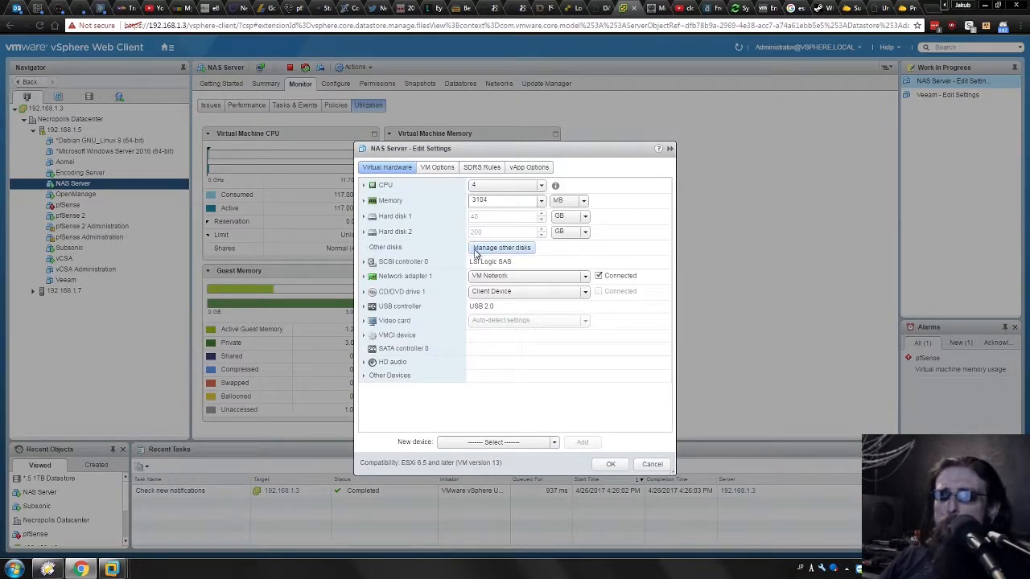
Open the NAS Server's other disks and examine Hard disk 3's size, disk file and sharing, then close them.
click(500, 248)
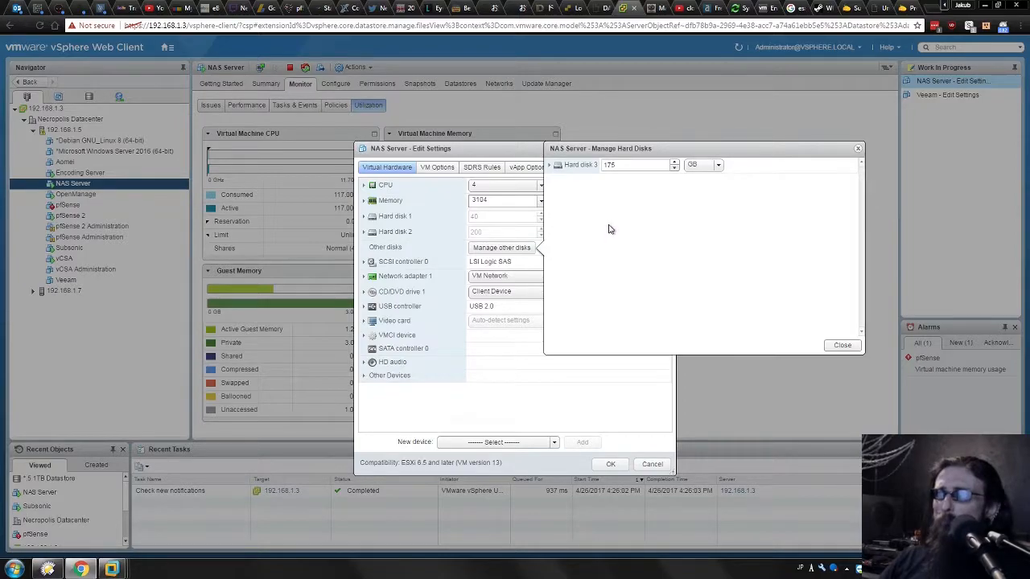
click(553, 165)
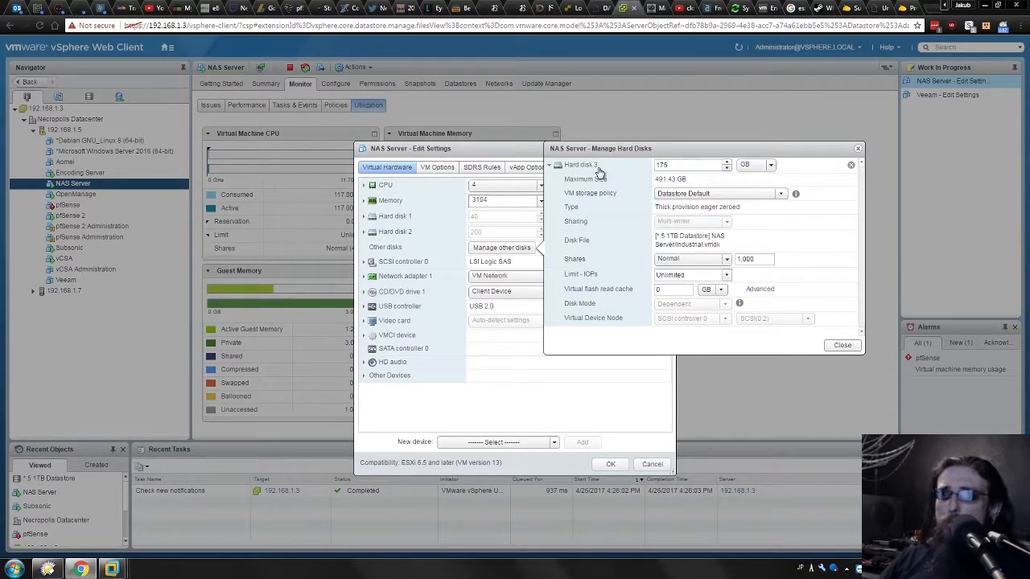
double_click(673, 165)
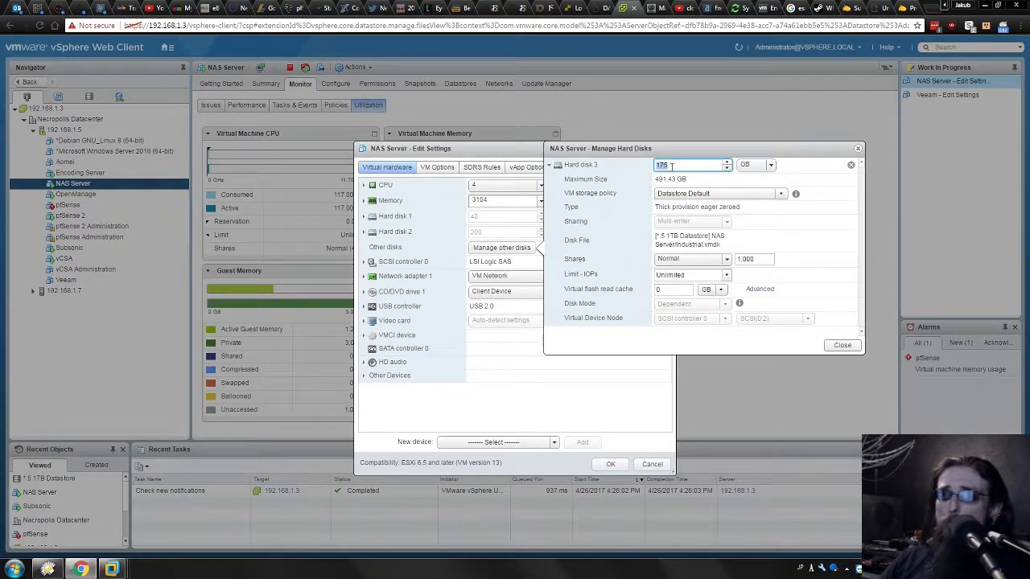
drag(566, 220, 585, 223)
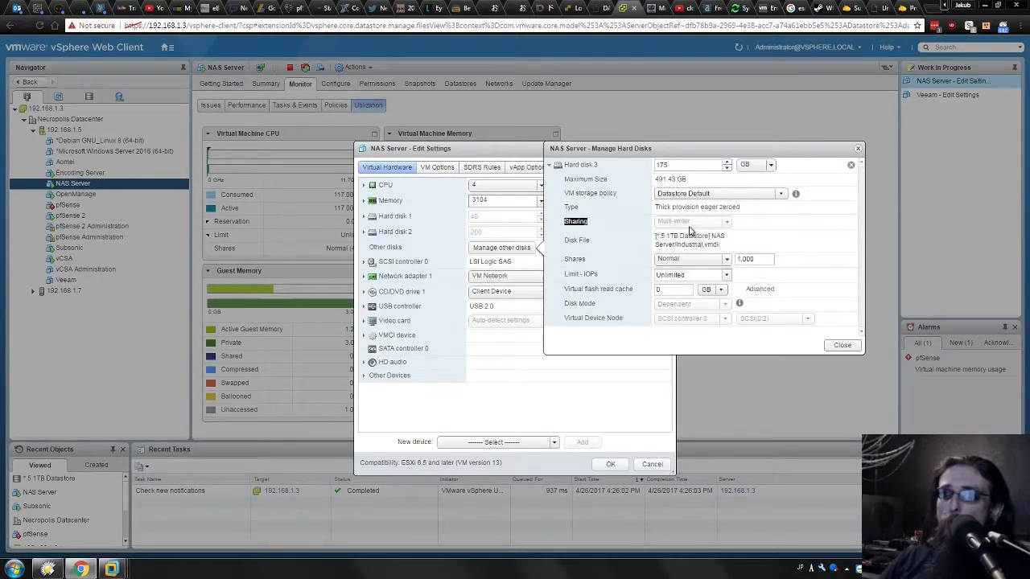
click(845, 346)
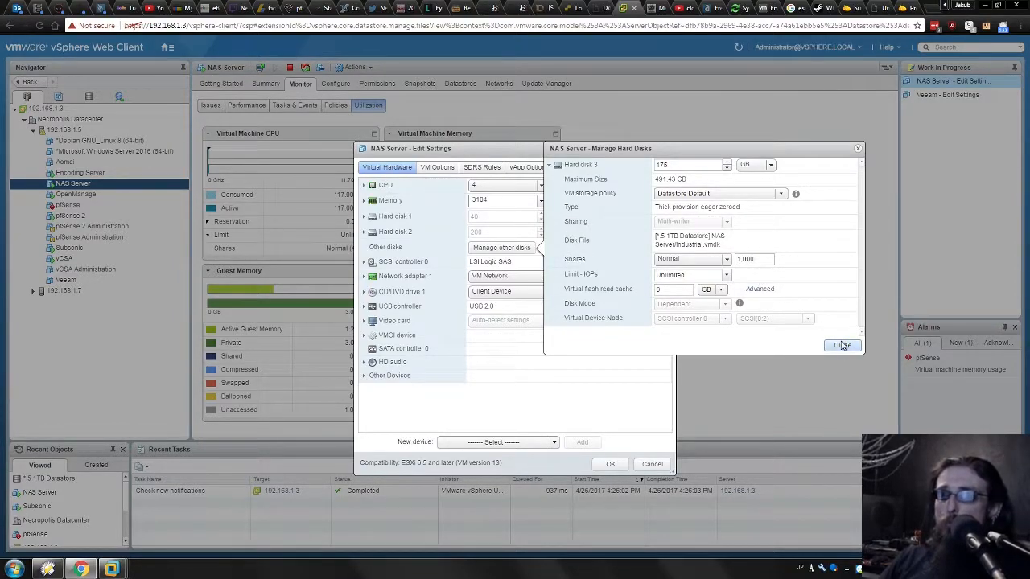
click(843, 345)
Try adding a new hard disk with Multi-writer sharing to the NAS Server VM, then cancel the settings.
click(540, 444)
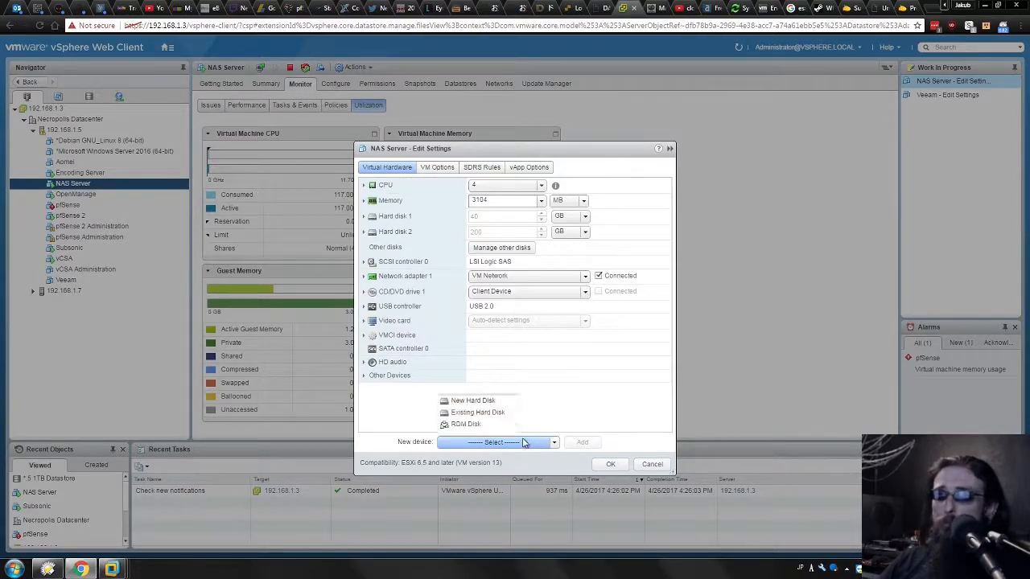
click(471, 194)
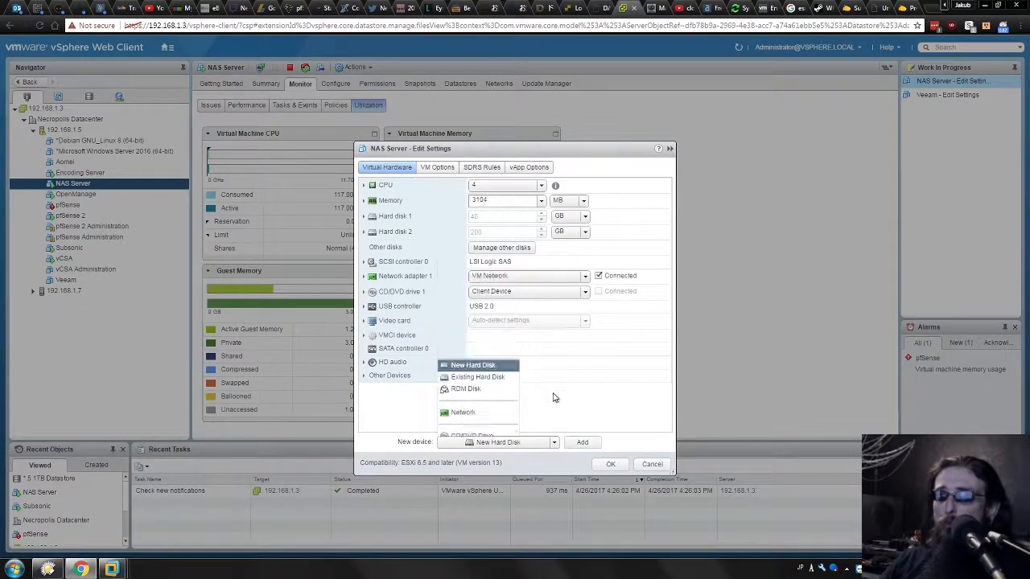
click(582, 442)
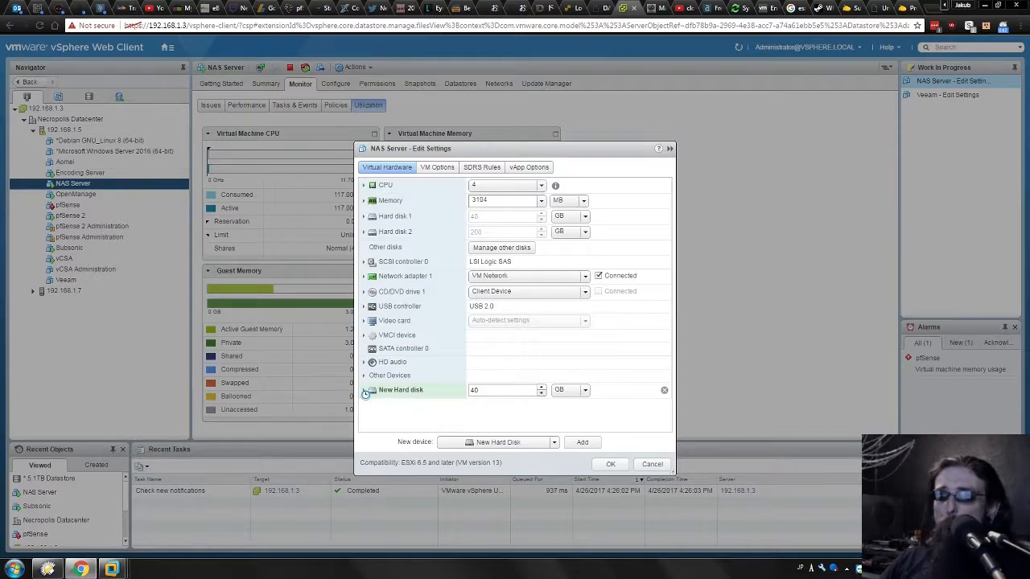
click(364, 390)
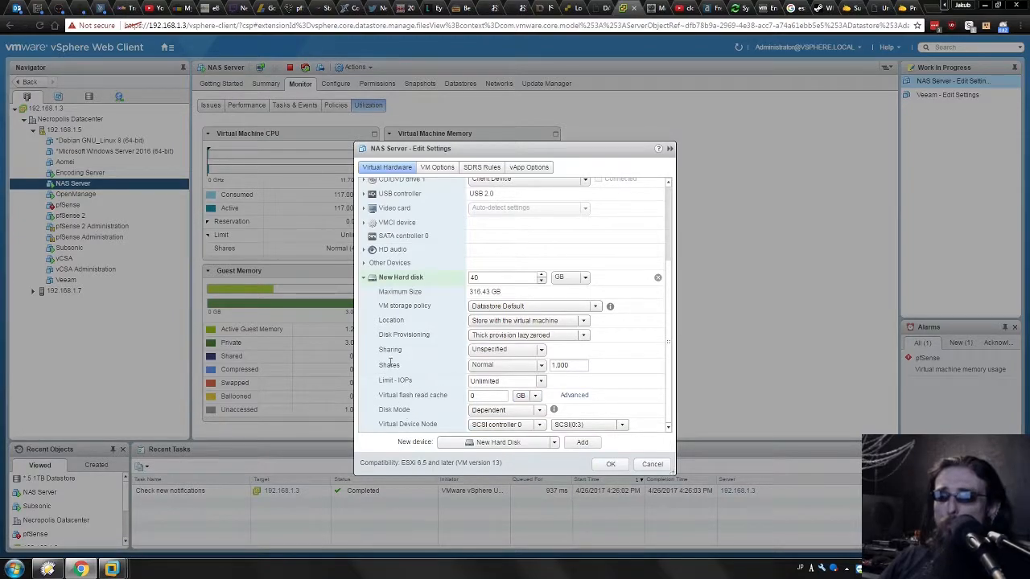
click(487, 350)
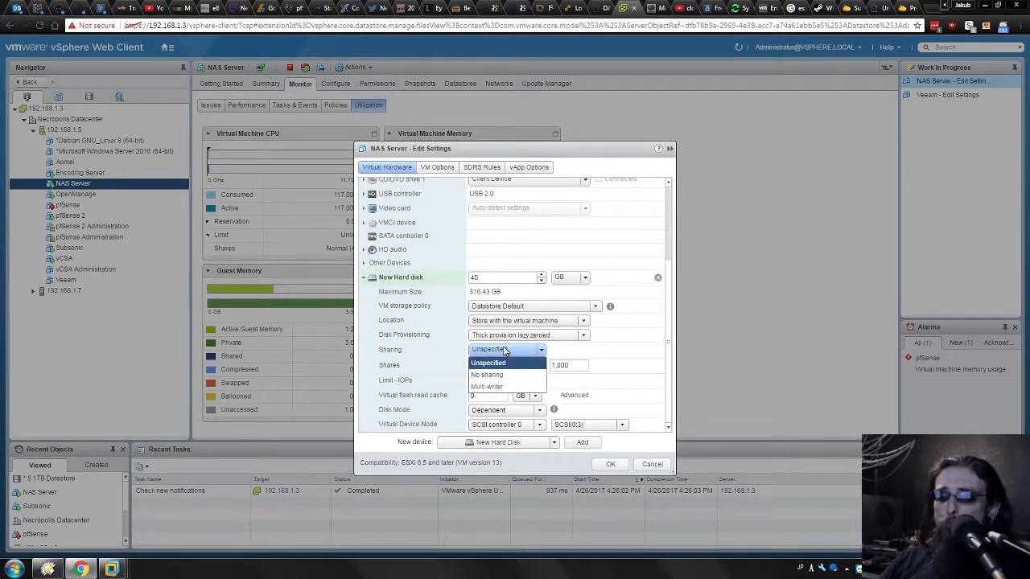
click(491, 387)
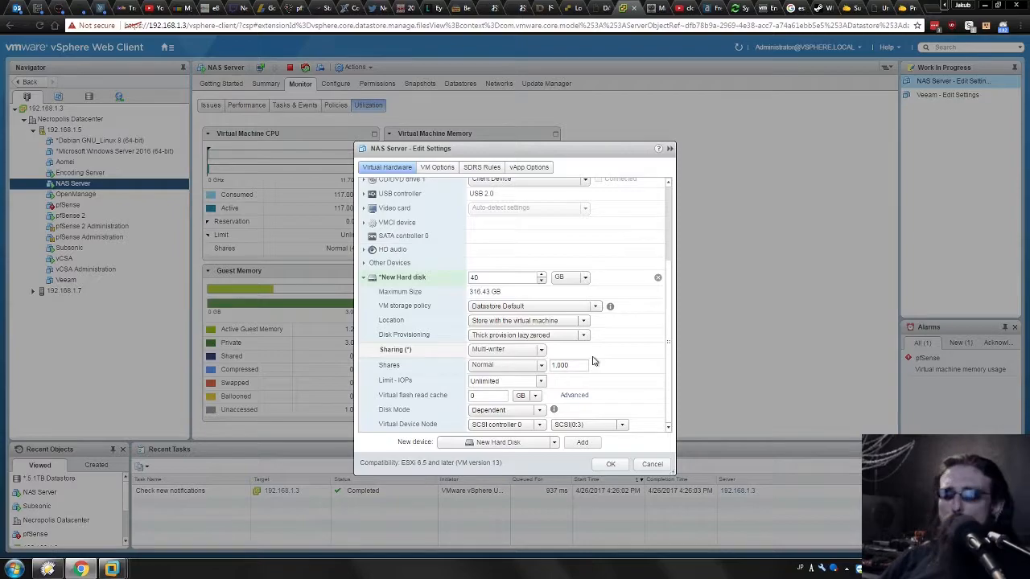
click(652, 465)
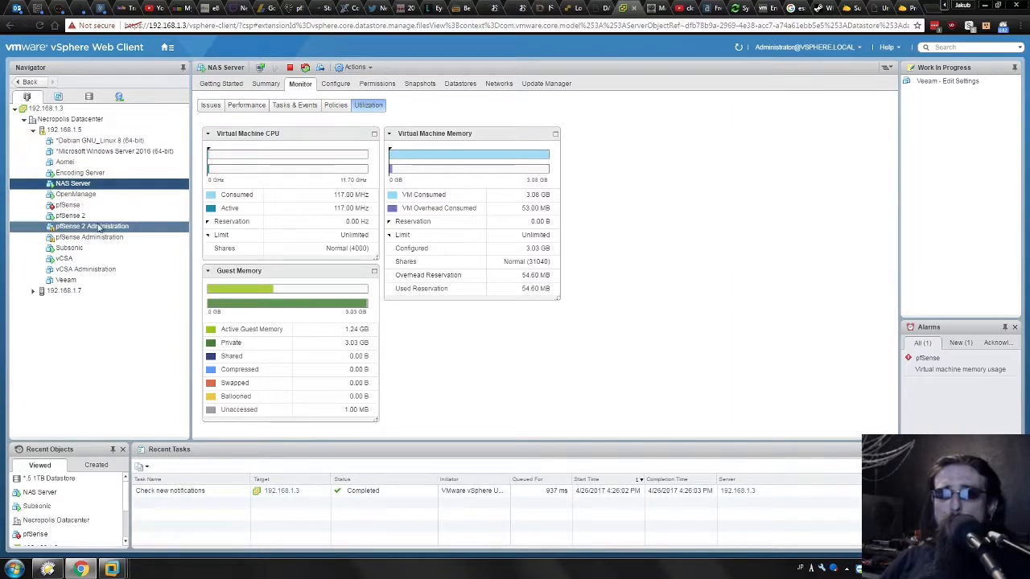
Open the Subsonic VM's hardware settings.
right_click(69, 248)
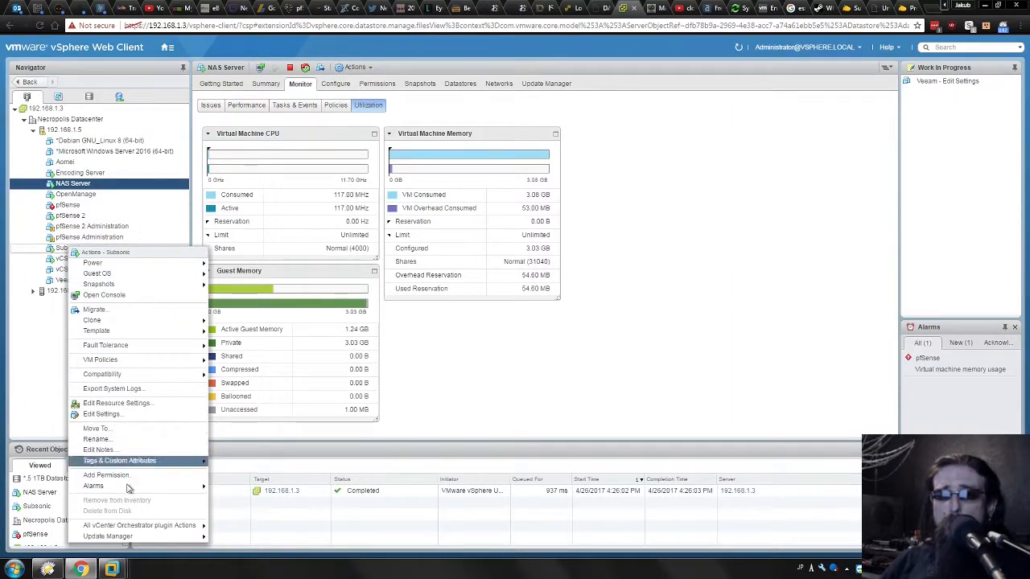
click(114, 417)
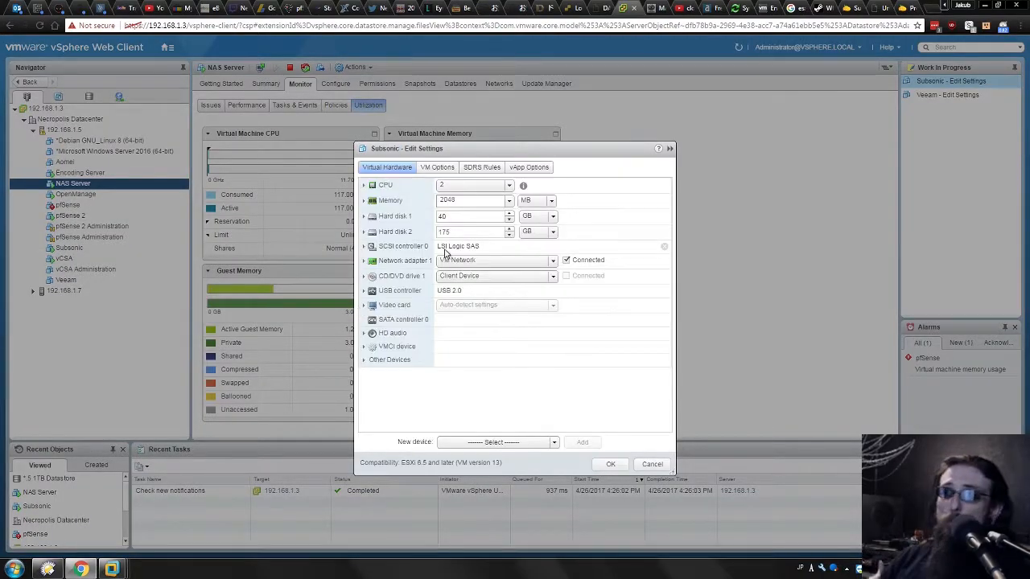
Expand the Subsonic VM's Hard disk 2 to examine its disk file path and sharing, then cancel the settings.
click(364, 232)
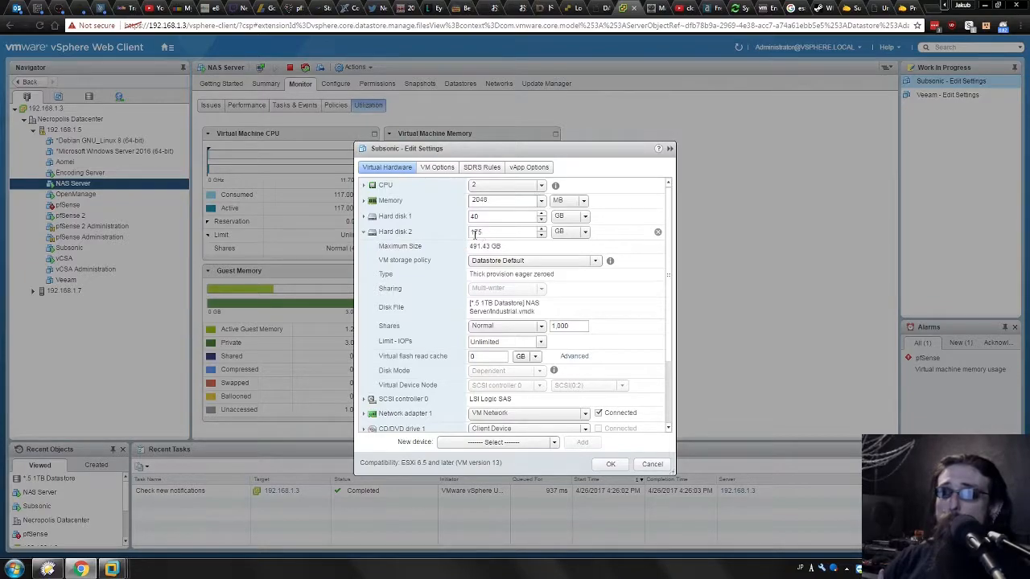
mouse_move(486, 311)
mouse_down()
mouse_move(564, 315)
mouse_move(468, 313)
mouse_up()
click(546, 313)
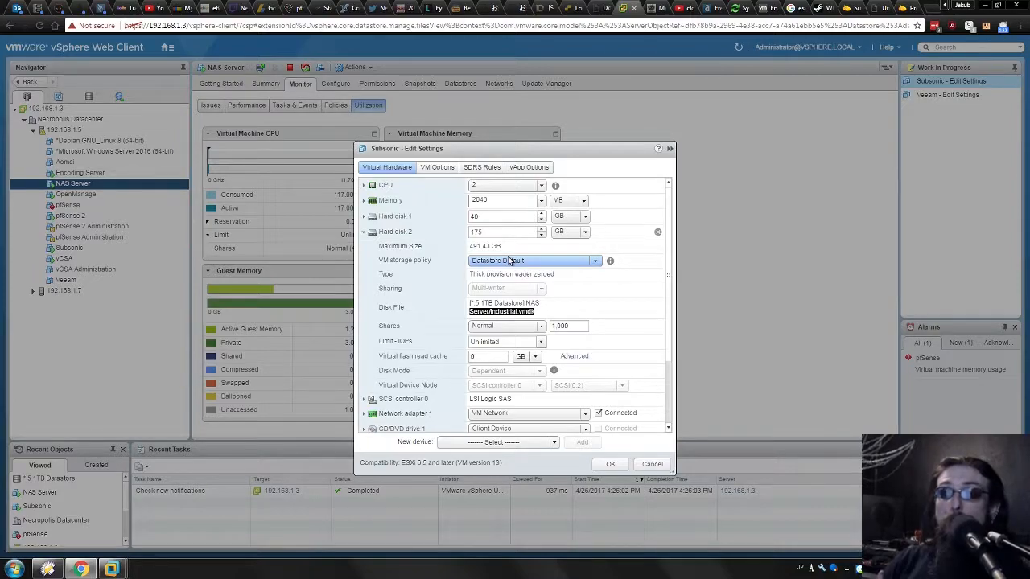
drag(489, 311, 556, 312)
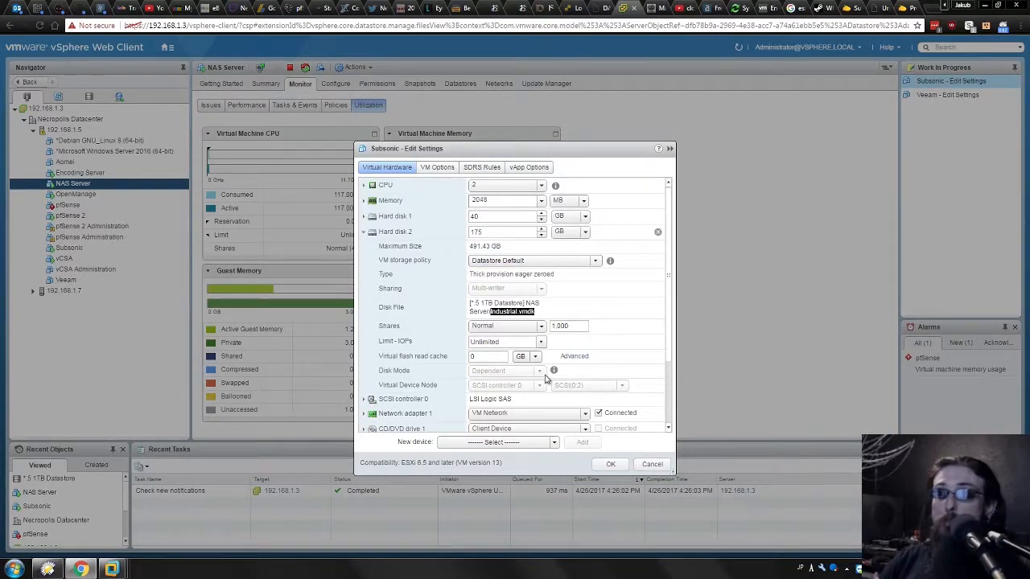
drag(536, 311, 497, 316)
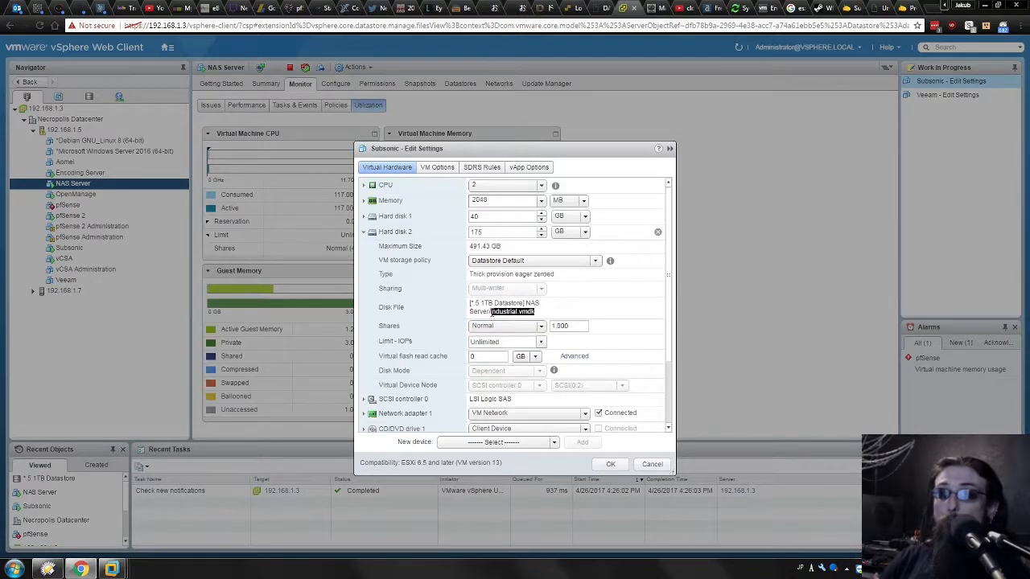
click(527, 309)
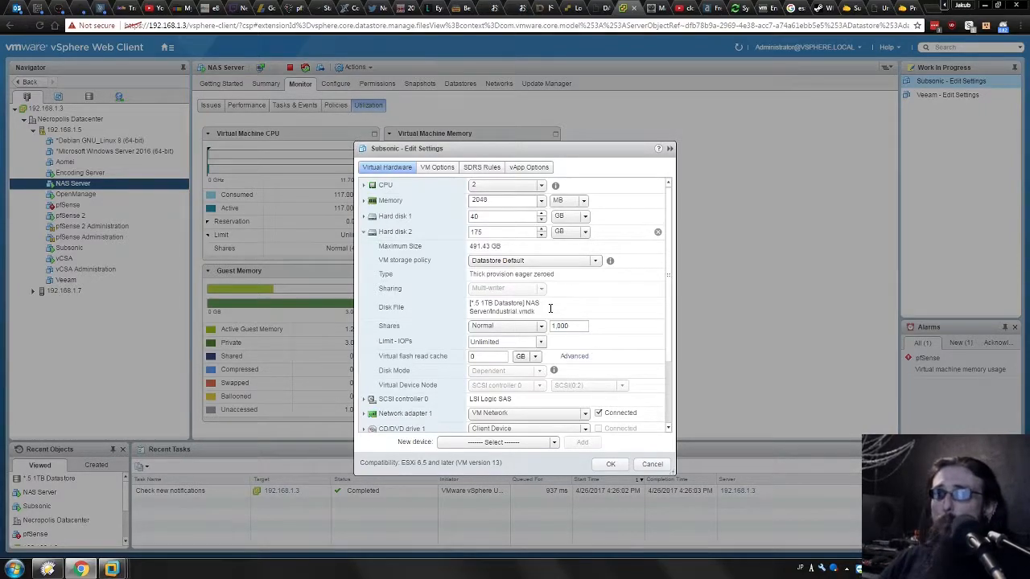
triple_click(550, 308)
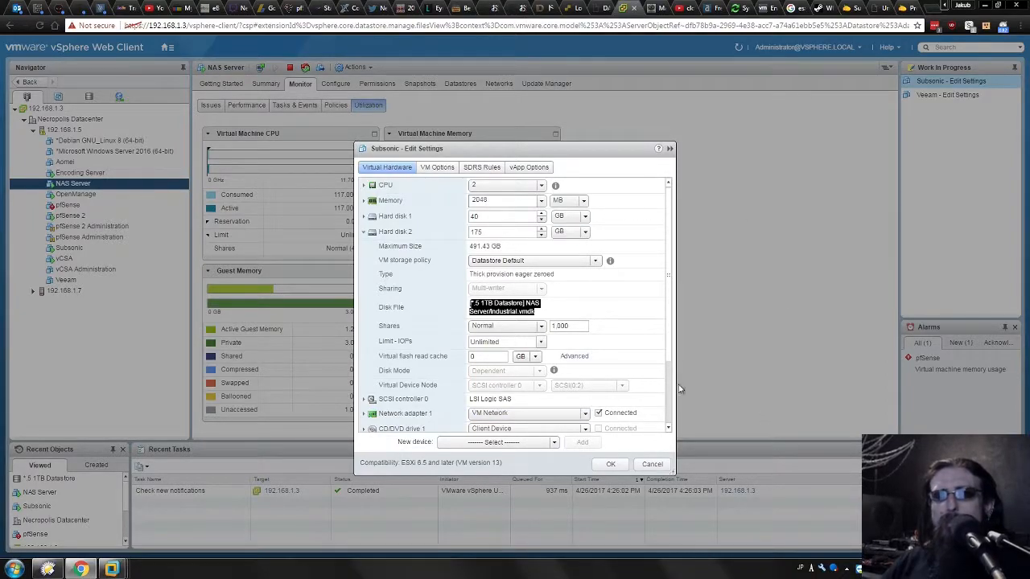
click(650, 467)
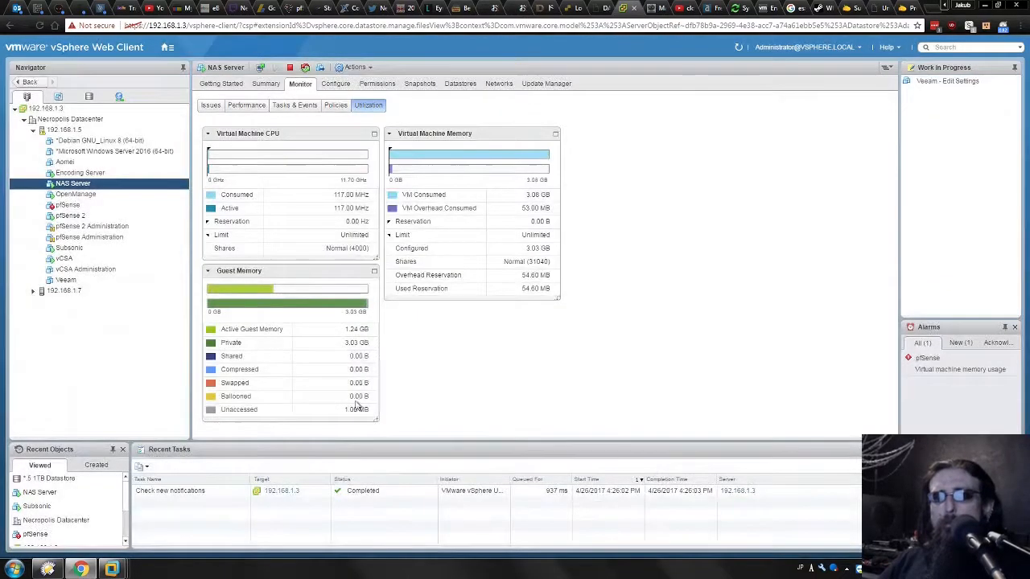